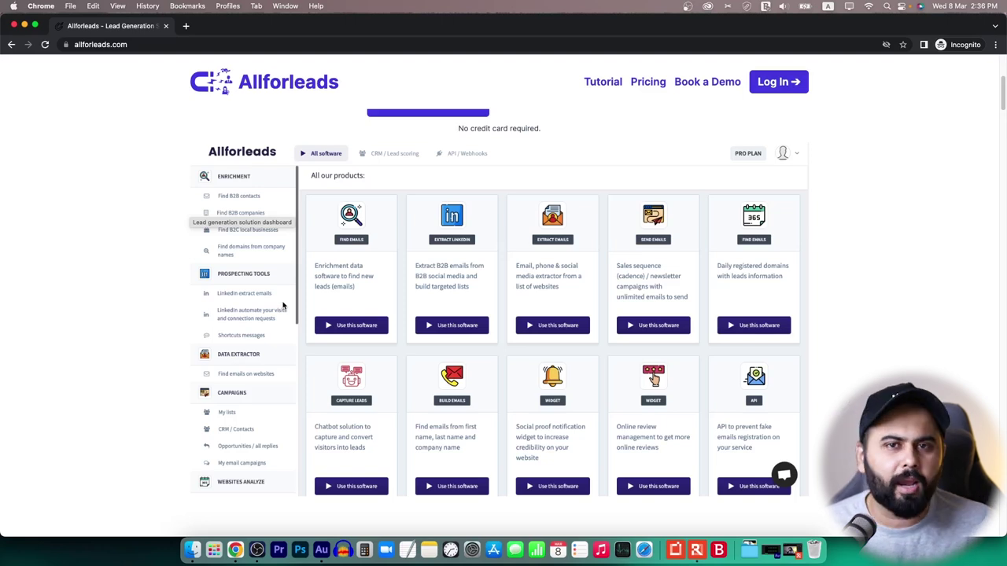
{"action": "scroll", "coordinate": [283, 305], "scroll_direction": "up", "scroll_amount": 5}
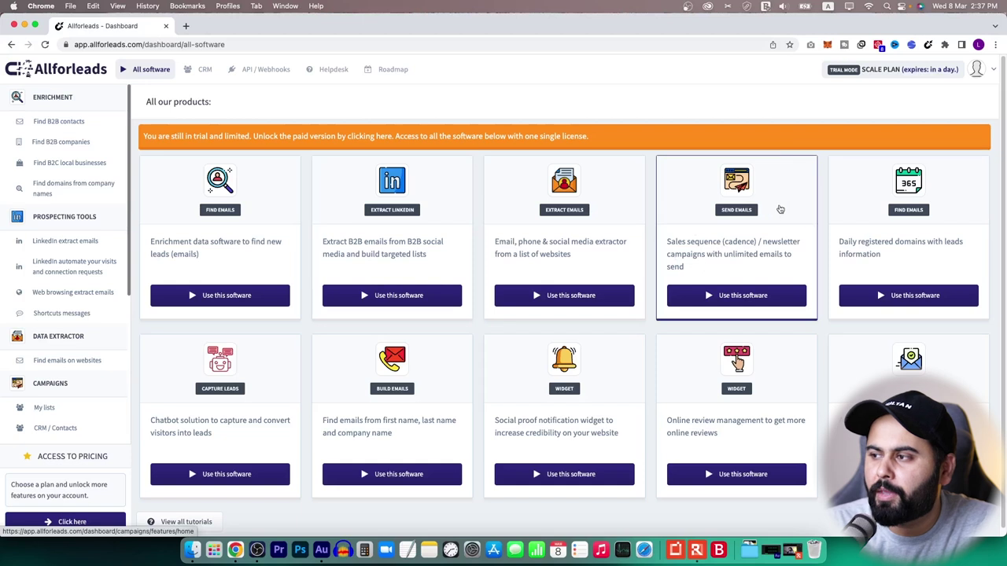
{"action": "key", "text": "Return"}
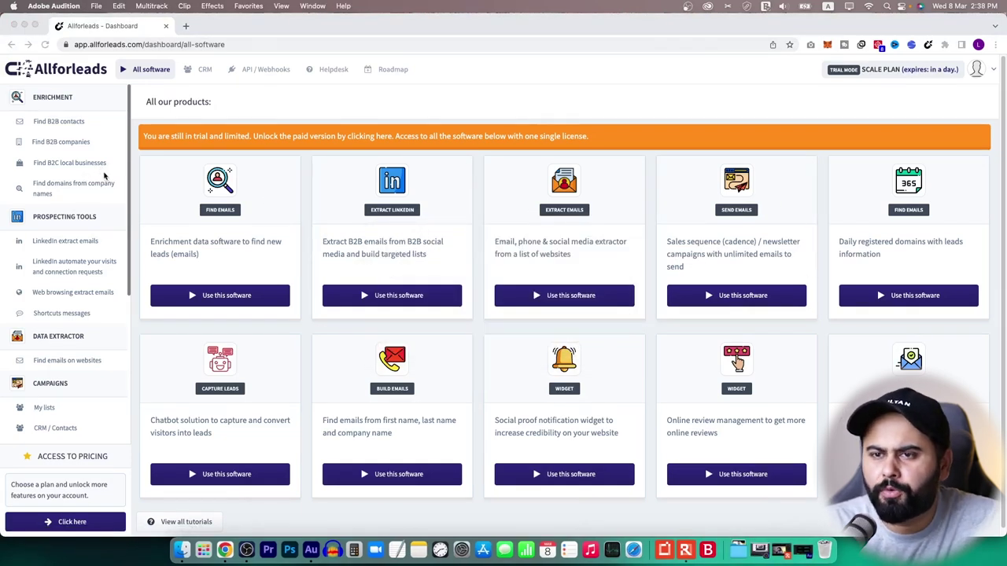
Step: Open the B2C local business finder and set the business type to gym and the country to United States
{"action": "left_click", "coordinate": [92, 163]}
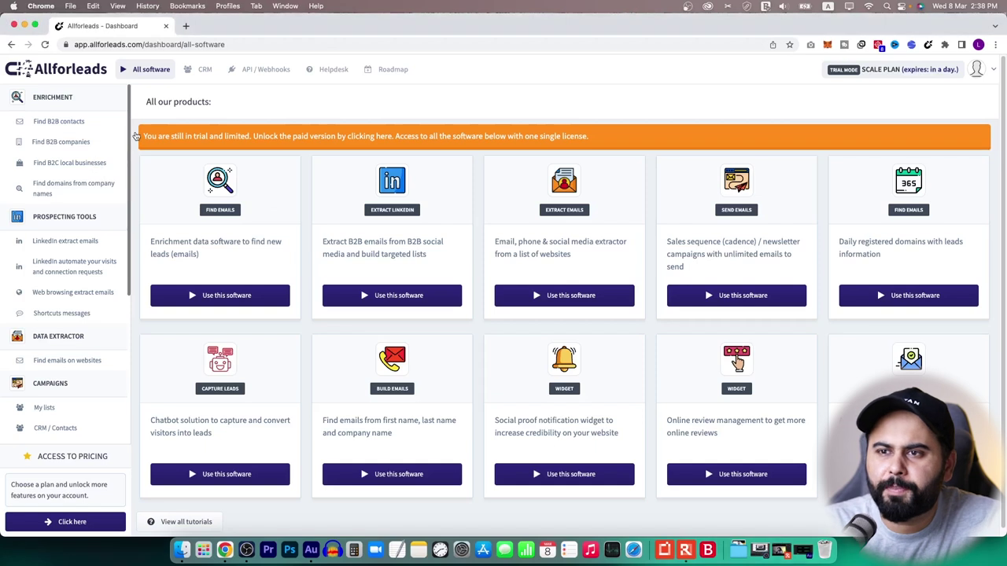
{"action": "left_click", "coordinate": [79, 165]}
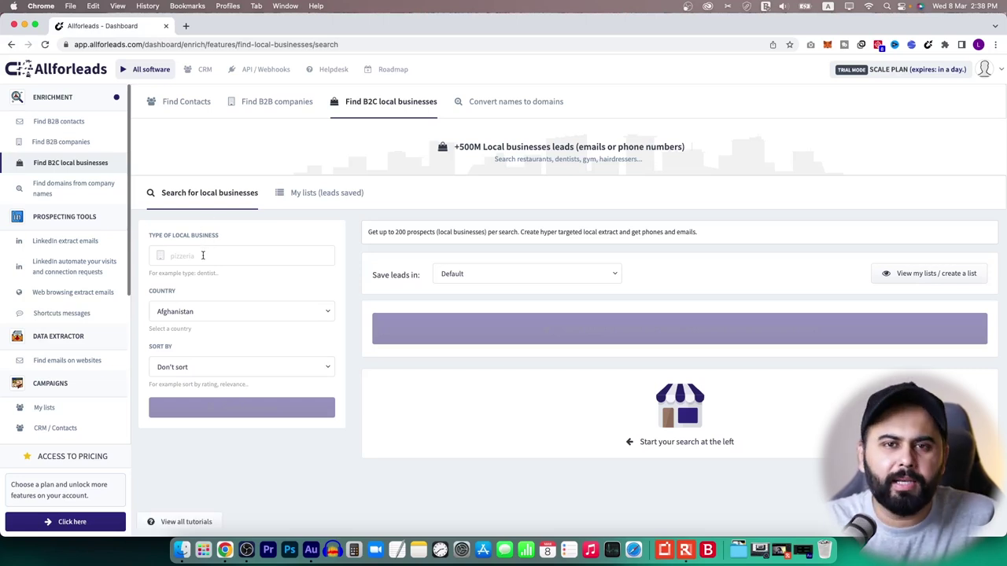
{"action": "left_click", "coordinate": [202, 255]}
{"action": "type", "text": "gym"}
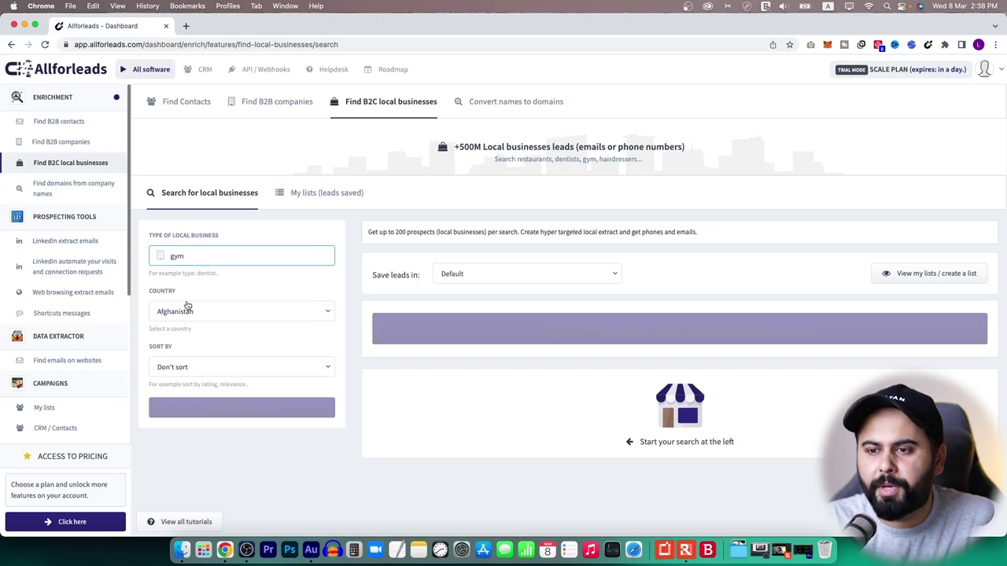
{"action": "left_click", "coordinate": [220, 315]}
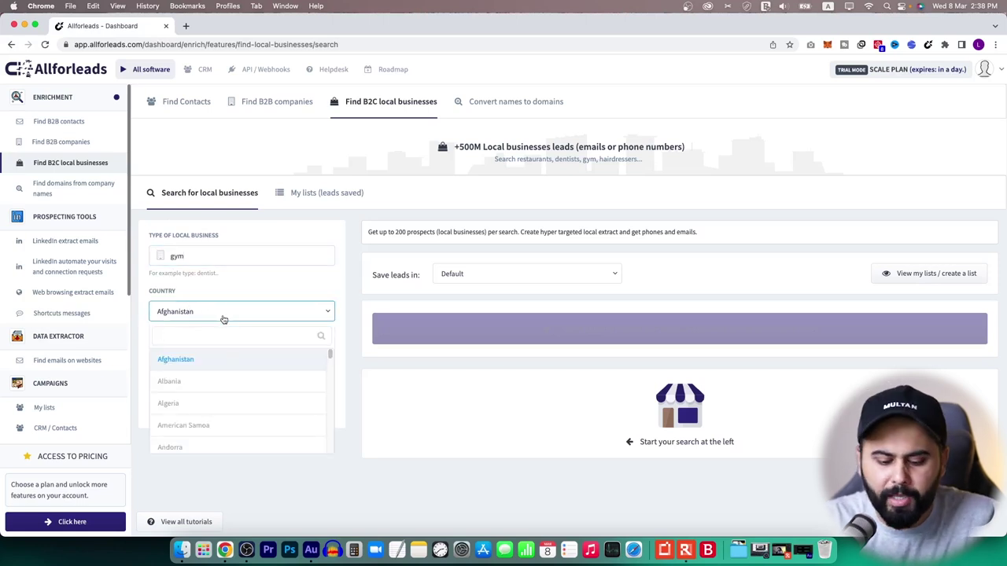
{"action": "type", "text": "united"}
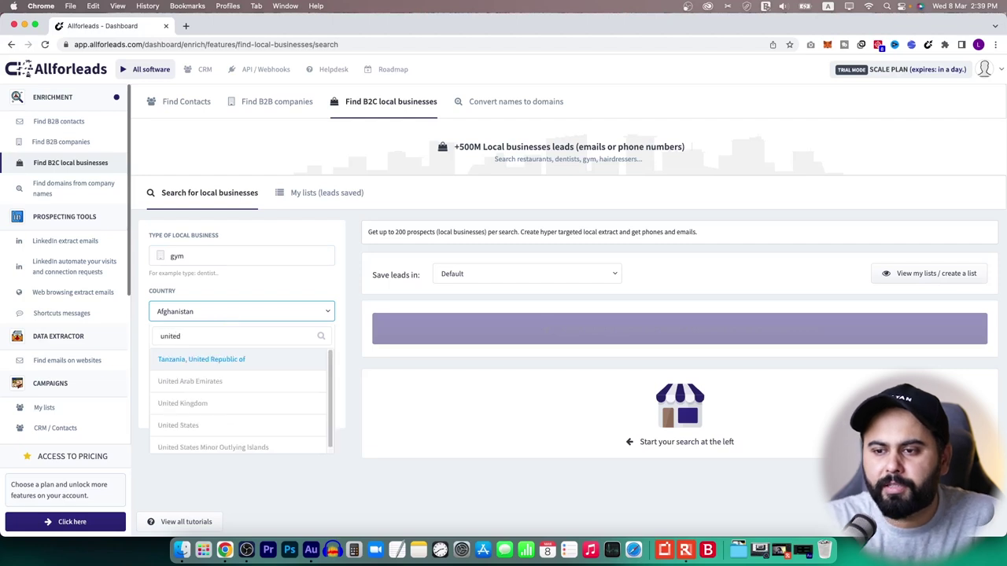
{"action": "left_click", "coordinate": [206, 424]}
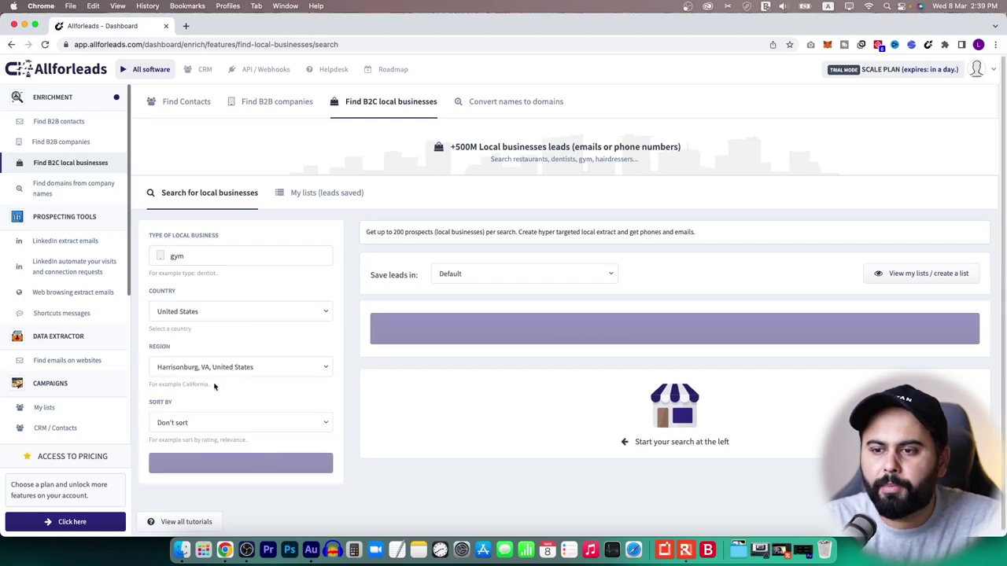
Step: Set the search region to Arkansas, United States
{"action": "left_click", "coordinate": [253, 369]}
{"action": "scroll", "coordinate": [233, 429], "scroll_direction": "down", "scroll_amount": 4}
{"action": "scroll", "coordinate": [230, 430], "scroll_direction": "down", "scroll_amount": 1}
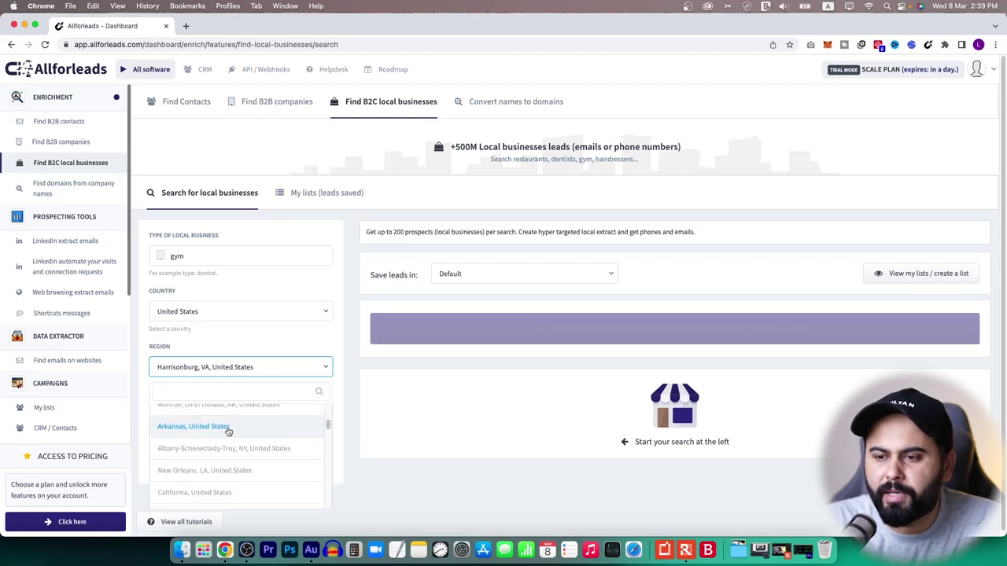
{"action": "left_click", "coordinate": [246, 431]}
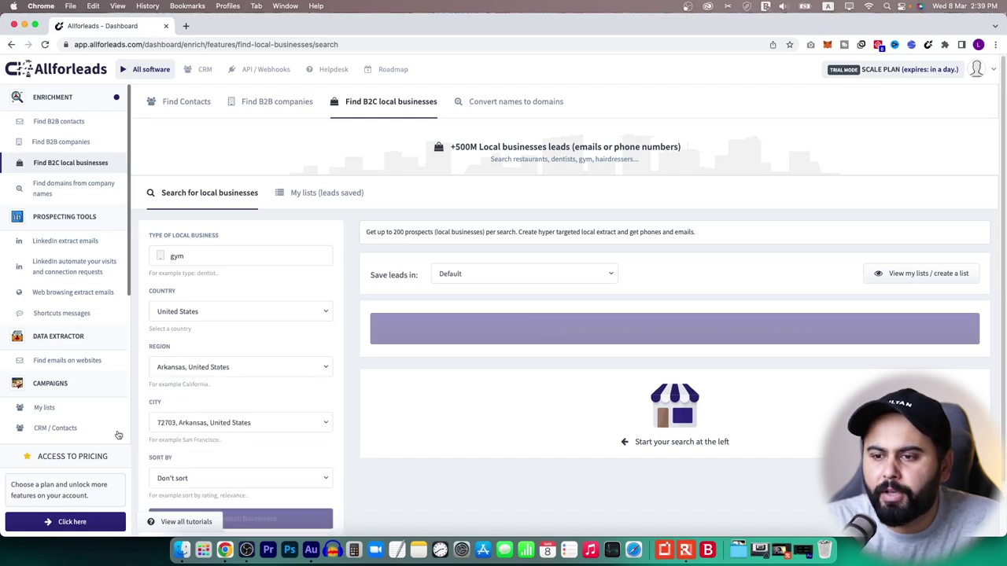
Step: Set the city to 71752, Arkansas, United States and run the business search
{"action": "scroll", "coordinate": [219, 419], "scroll_direction": "down", "scroll_amount": 2}
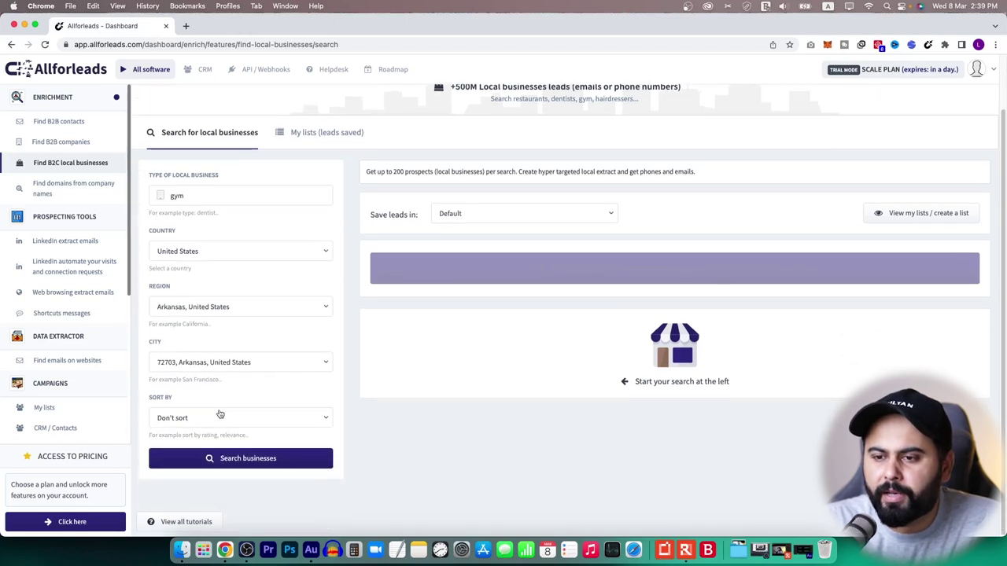
{"action": "left_click", "coordinate": [238, 362]}
{"action": "scroll", "coordinate": [228, 464], "scroll_direction": "down", "scroll_amount": 3}
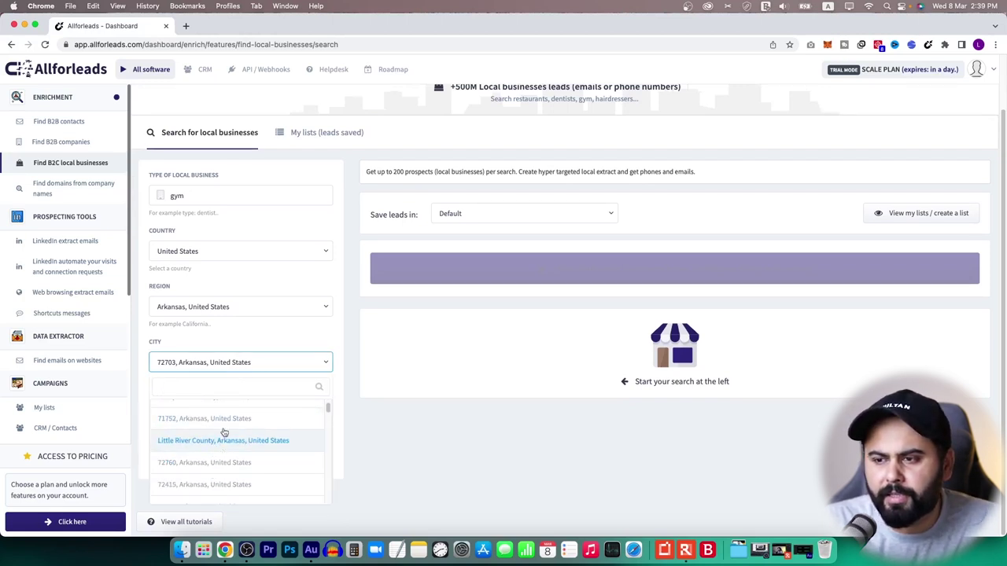
{"action": "left_click", "coordinate": [238, 420]}
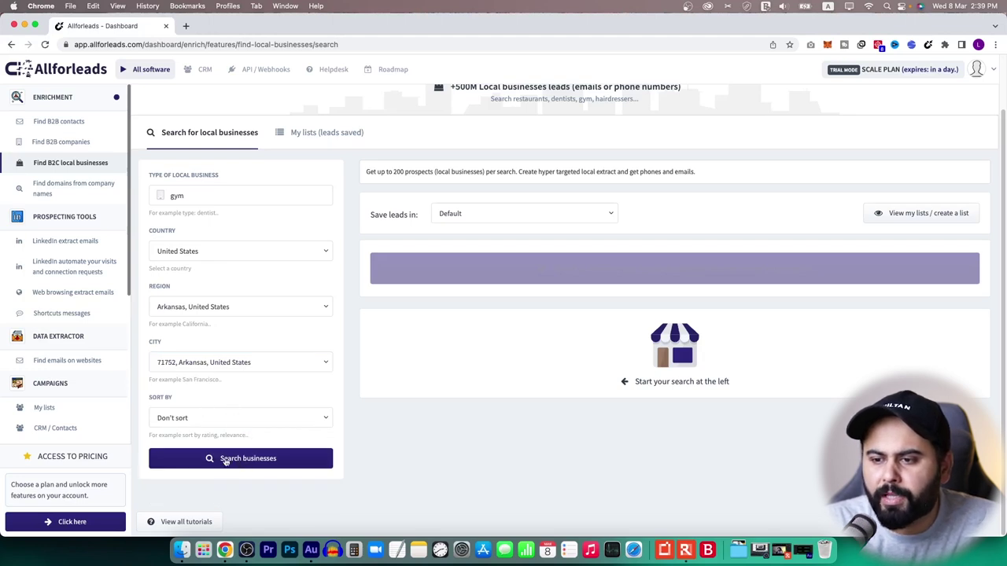
{"action": "left_click", "coordinate": [226, 461]}
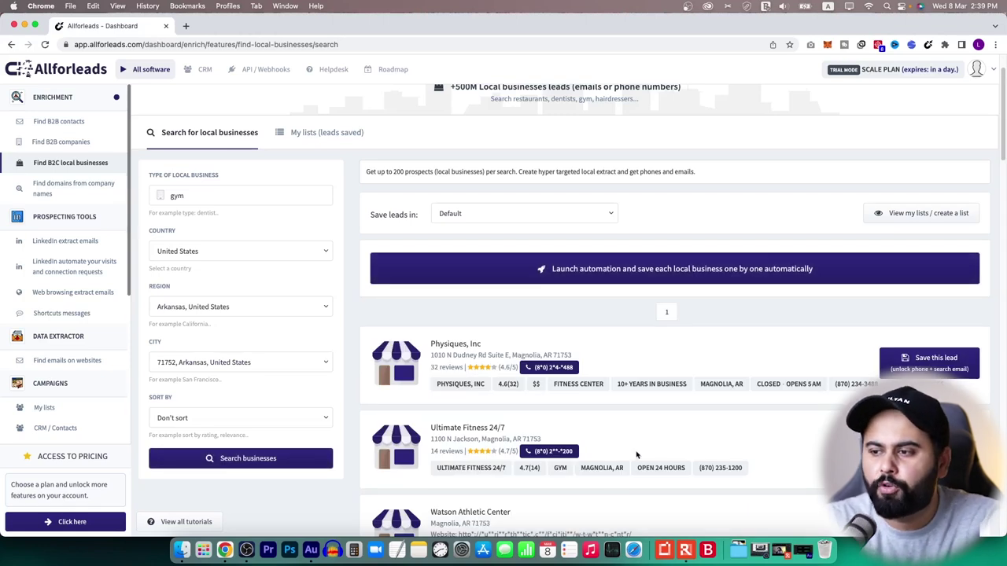
Step: Browse the gym results, save the Jenny's Gym lead and highlight its unlocked e-mail address
{"action": "scroll", "coordinate": [621, 401], "scroll_direction": "down", "scroll_amount": 3}
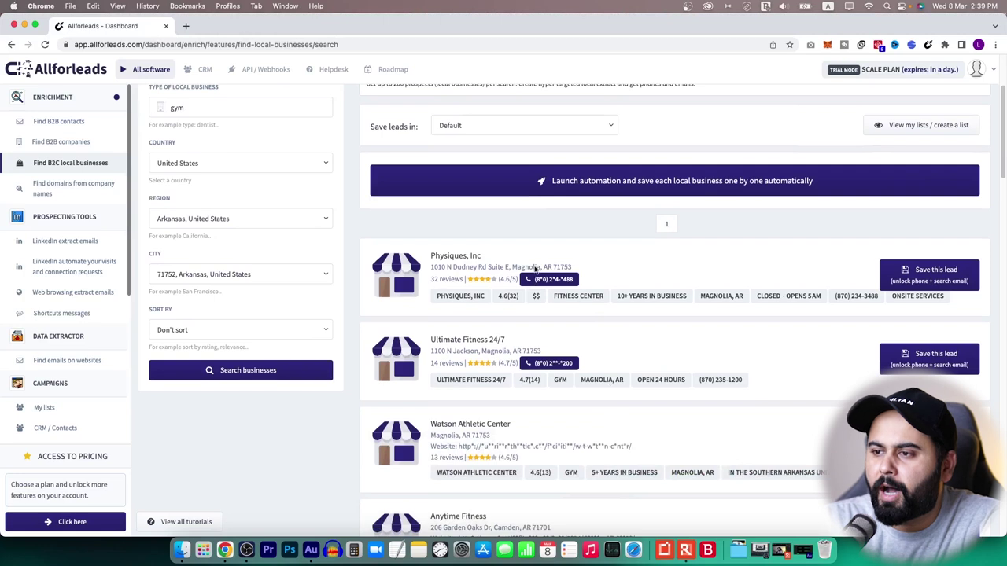
{"action": "scroll", "coordinate": [561, 244], "scroll_direction": "down", "scroll_amount": 5}
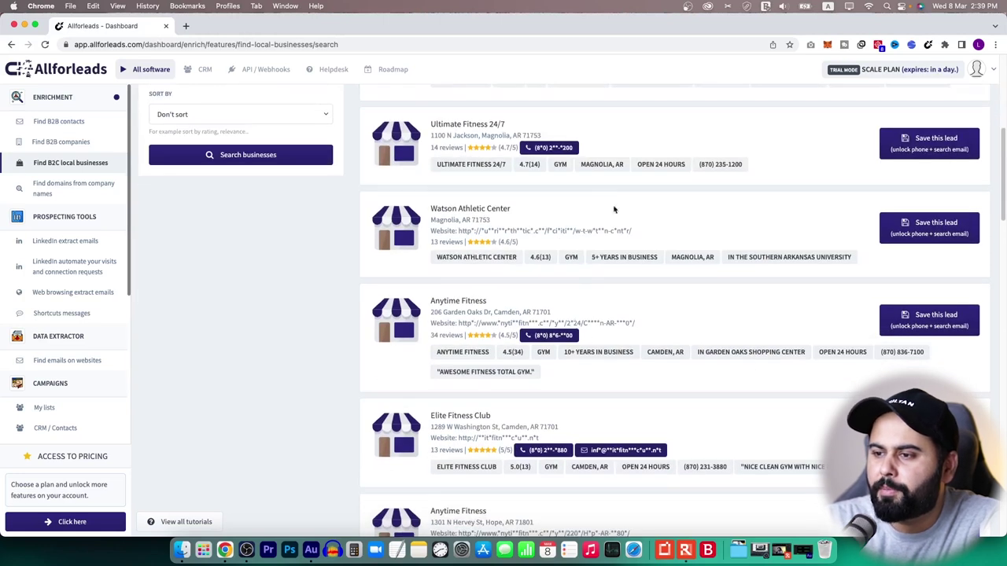
{"action": "scroll", "coordinate": [255, 224], "scroll_direction": "up", "scroll_amount": 2}
{"action": "scroll", "coordinate": [255, 225], "scroll_direction": "up", "scroll_amount": 2}
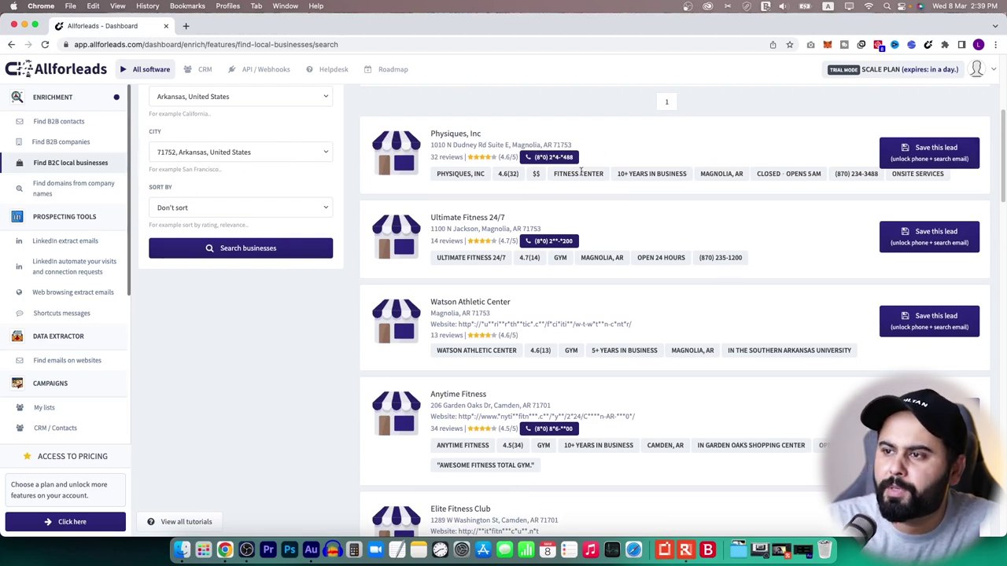
{"action": "scroll", "coordinate": [616, 209], "scroll_direction": "down", "scroll_amount": 15}
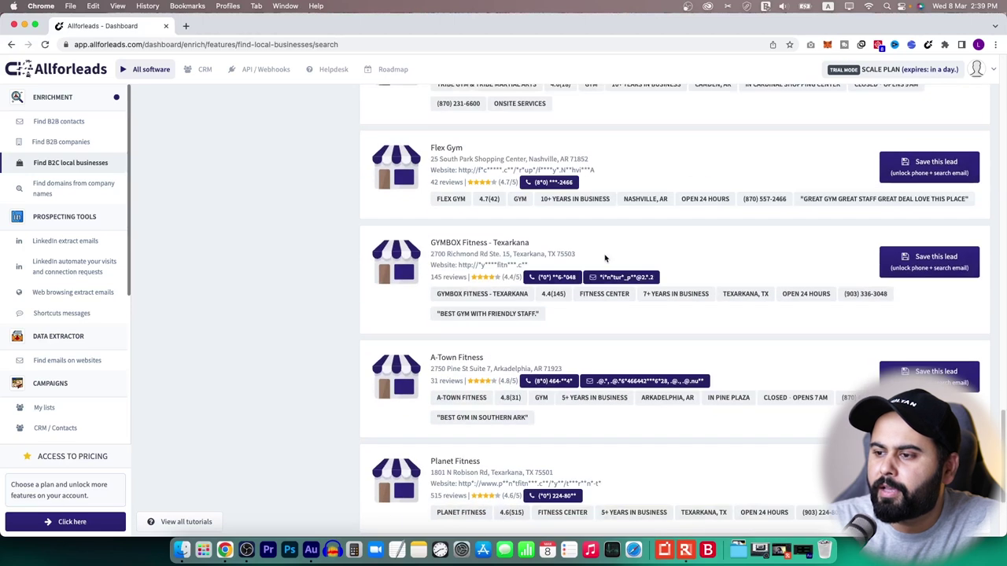
{"action": "scroll", "coordinate": [638, 294], "scroll_direction": "down", "scroll_amount": 10}
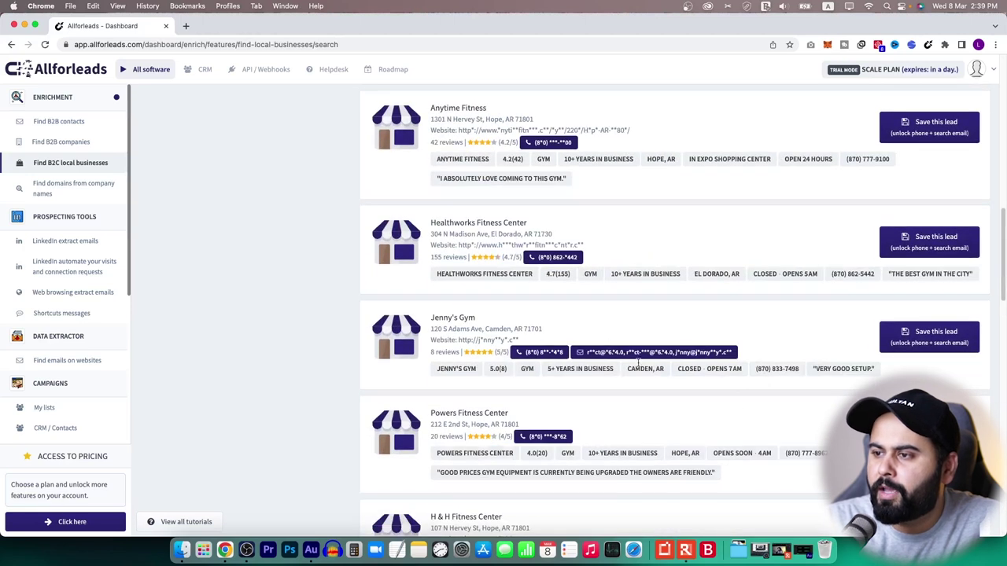
{"action": "left_click", "coordinate": [933, 341]}
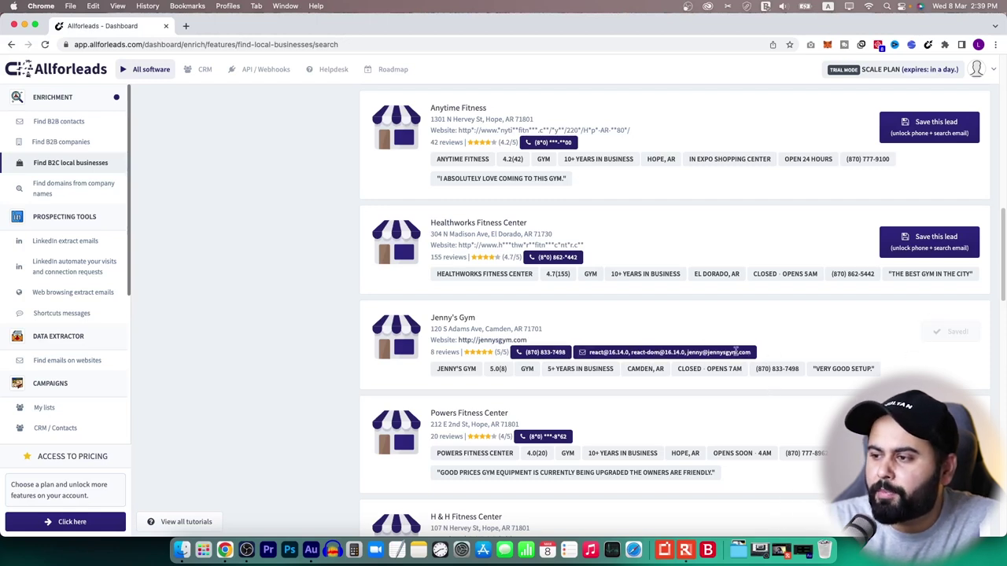
{"action": "left_click_drag", "start_coordinate": [688, 352], "coordinate": [754, 352]}
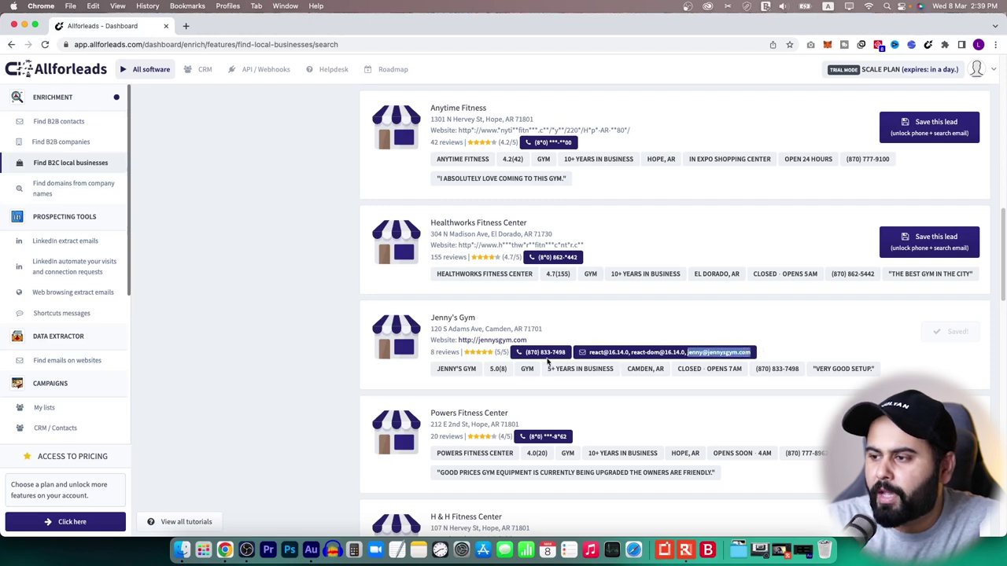
Step: Save the Powers Fitness Center lead and highlight its unlocked phone number
{"action": "scroll", "coordinate": [807, 342], "scroll_direction": "down", "scroll_amount": 4}
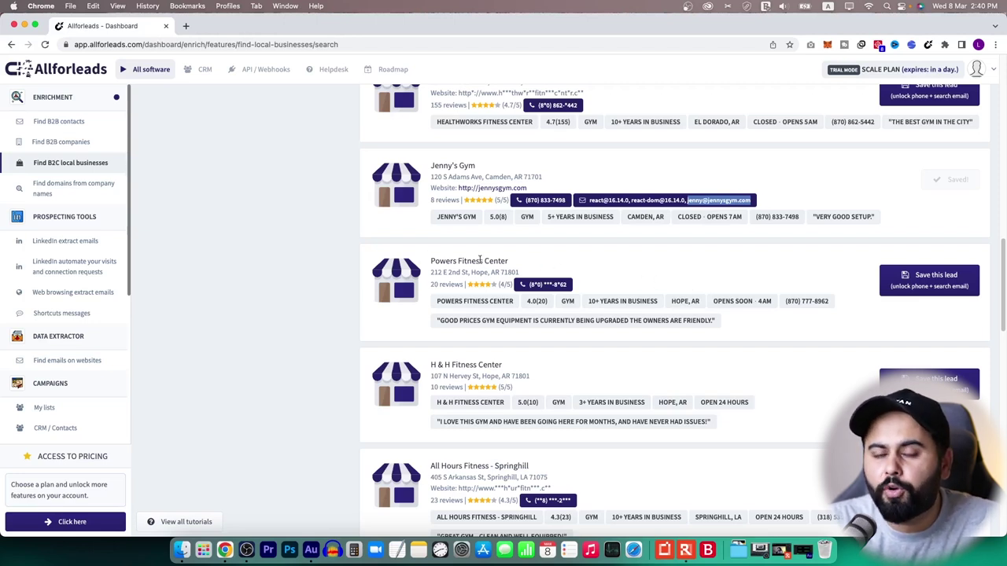
{"action": "left_click", "coordinate": [934, 275]}
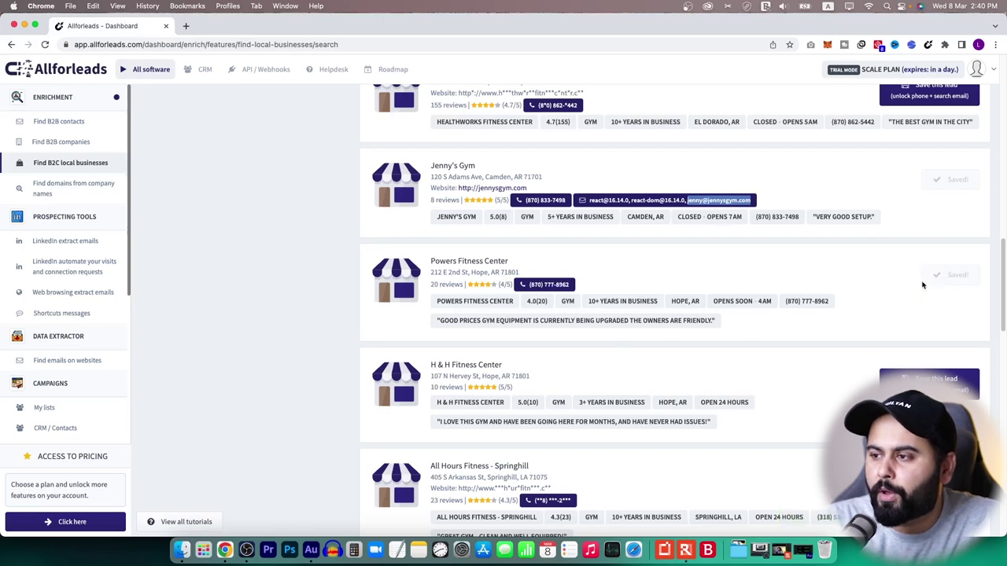
{"action": "left_click", "coordinate": [561, 283]}
{"action": "scroll", "coordinate": [582, 299], "scroll_direction": "down", "scroll_amount": 5}
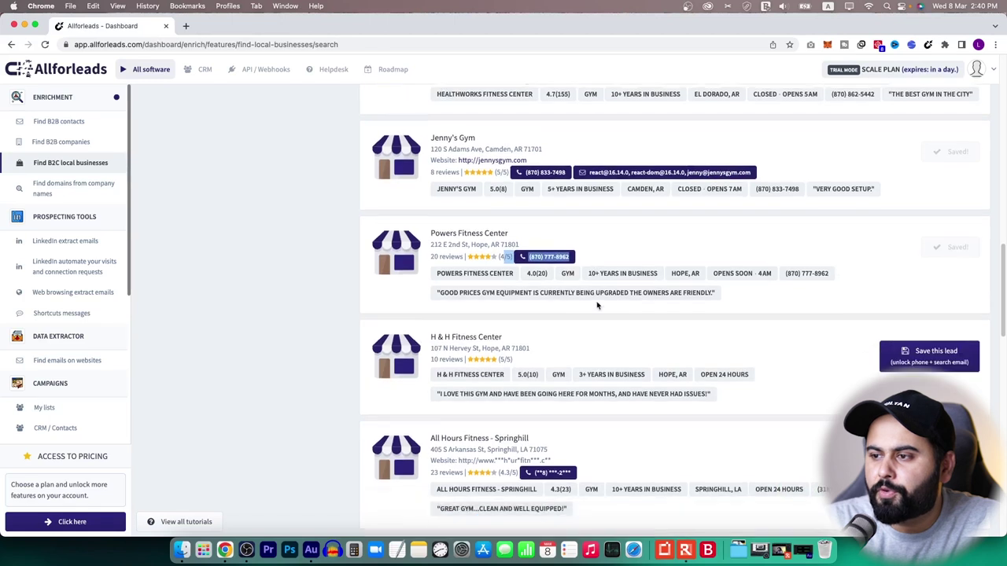
Step: Open the campaign contact lists page in a new browser tab and dismiss the list dialog without creating a list
{"action": "scroll", "coordinate": [768, 394], "scroll_direction": "up", "scroll_amount": 15}
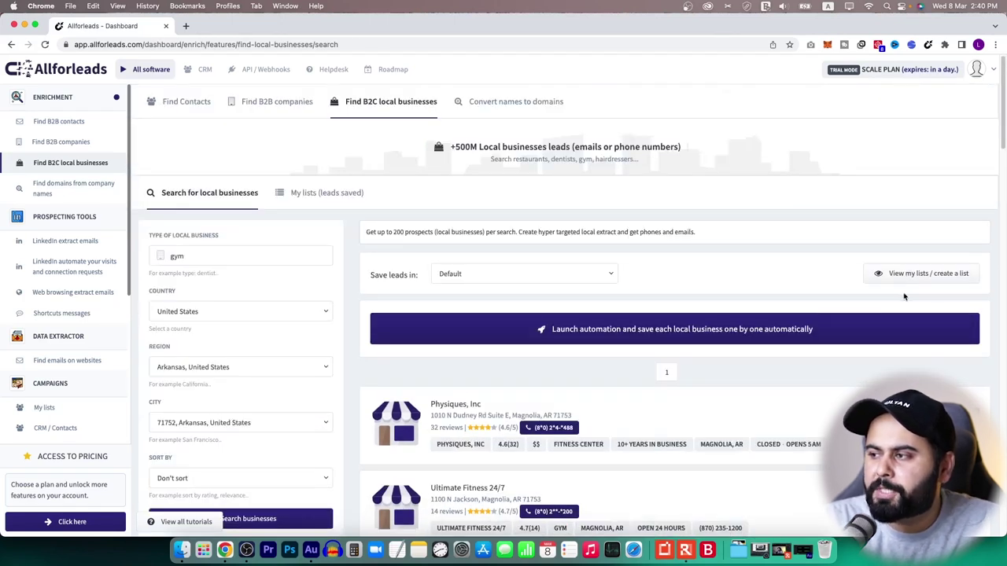
{"action": "scroll", "coordinate": [104, 384], "scroll_direction": "down", "scroll_amount": 3}
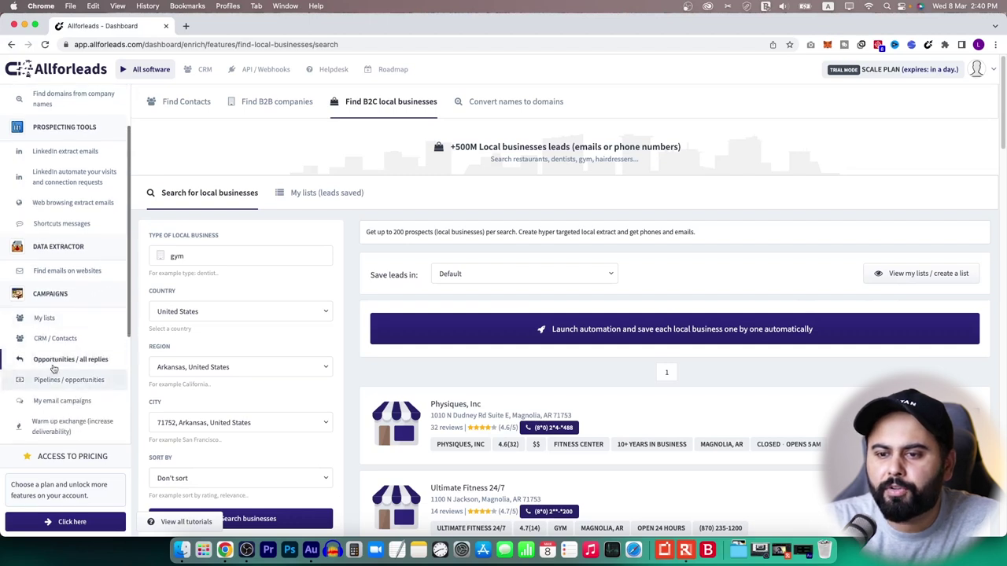
{"action": "left_click", "coordinate": [62, 319], "text": "super"}
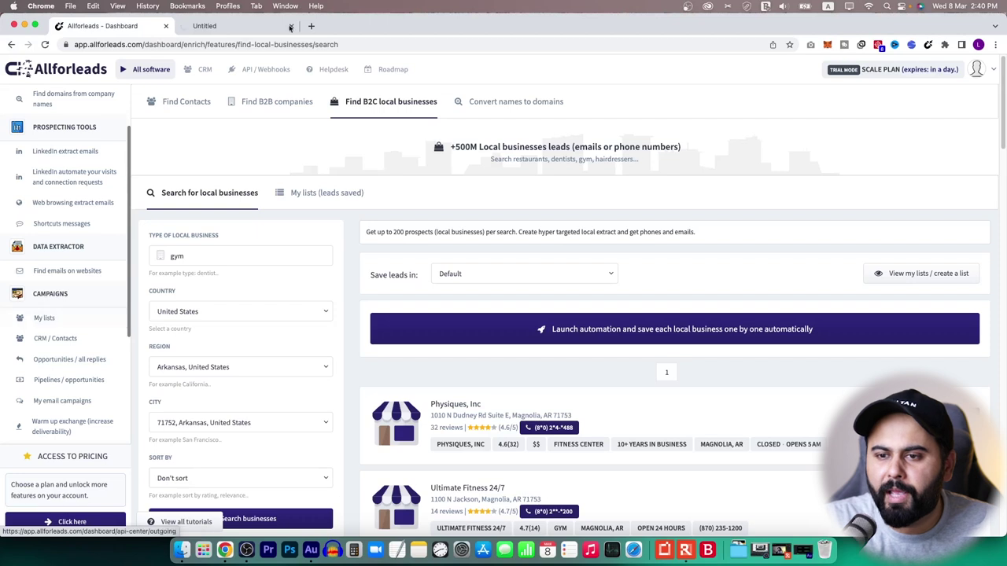
{"action": "left_click", "coordinate": [252, 26]}
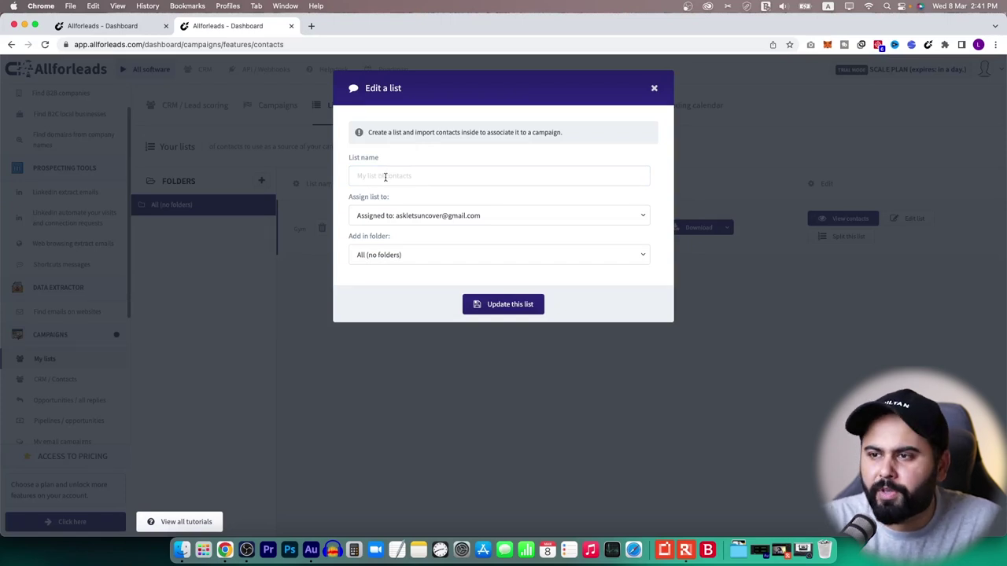
{"action": "left_click", "coordinate": [655, 90]}
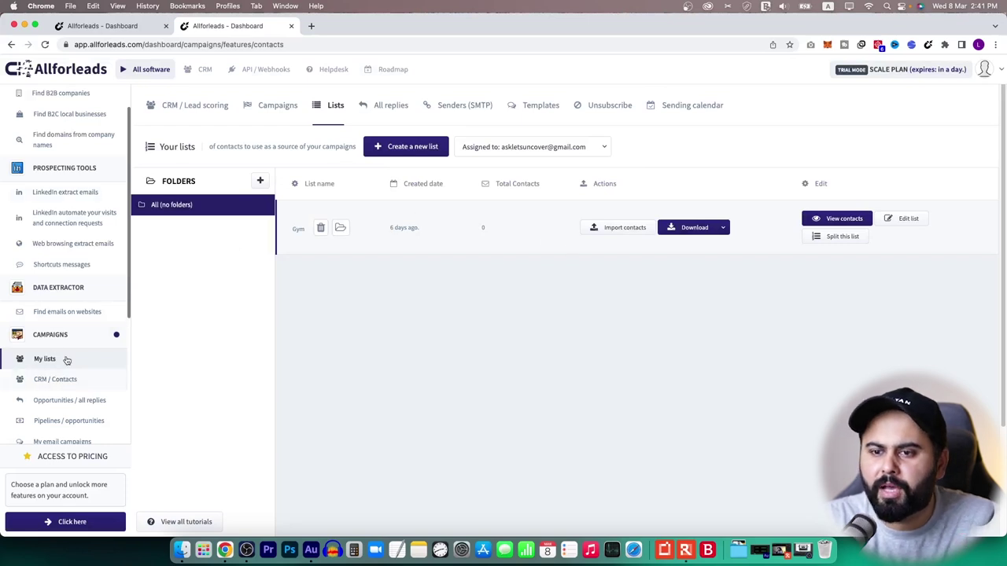
Step: Open the B2B company explorer and choose Germany as the country
{"action": "scroll", "coordinate": [70, 354], "scroll_direction": "up", "scroll_amount": 2}
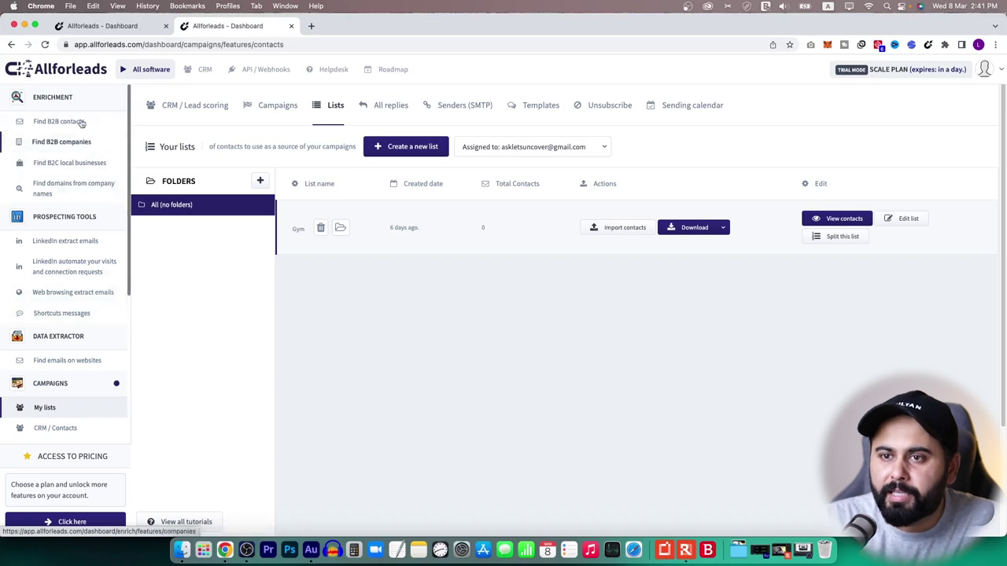
{"action": "left_click", "coordinate": [85, 143]}
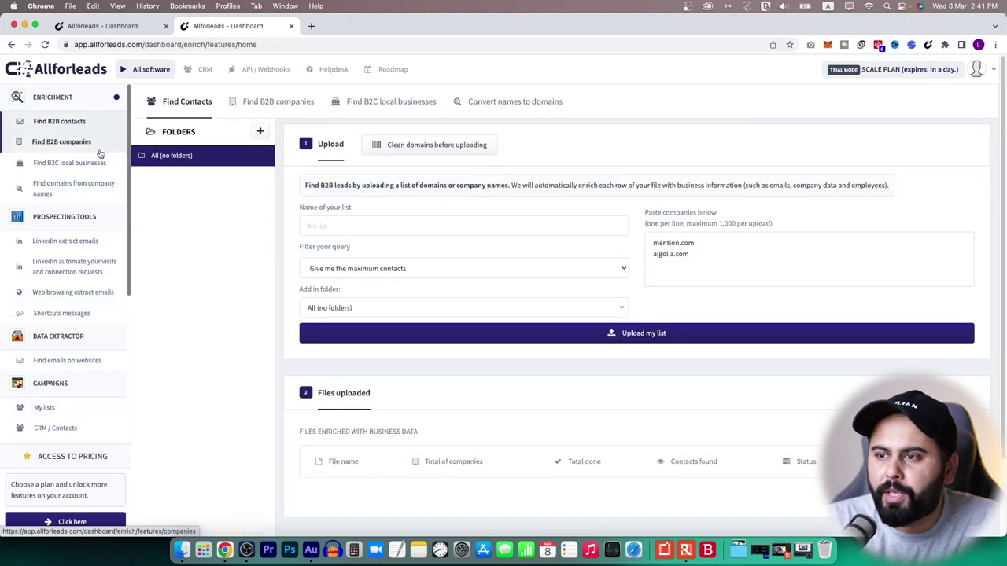
{"action": "left_click", "coordinate": [78, 143]}
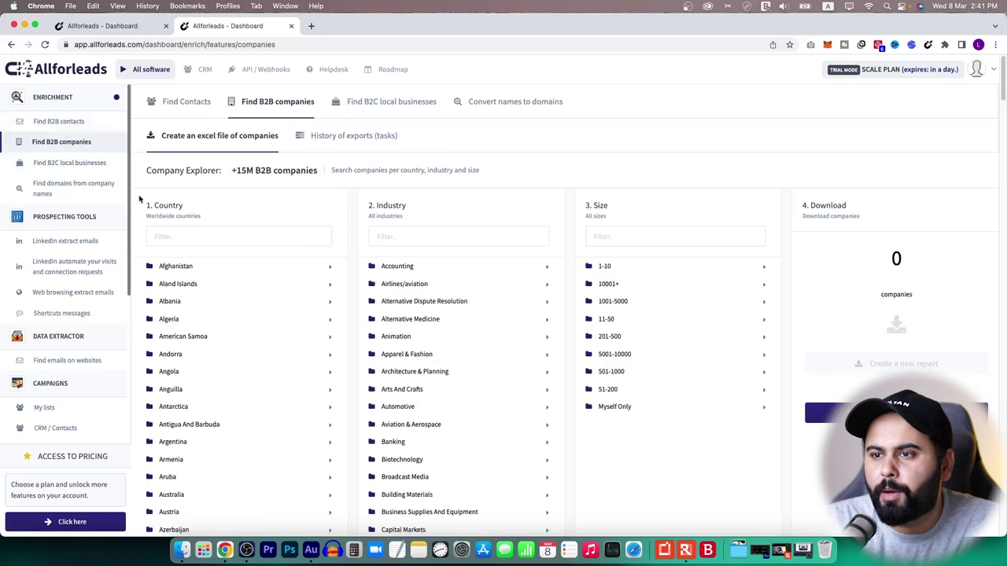
{"action": "scroll", "coordinate": [286, 339], "scroll_direction": "down", "scroll_amount": 5}
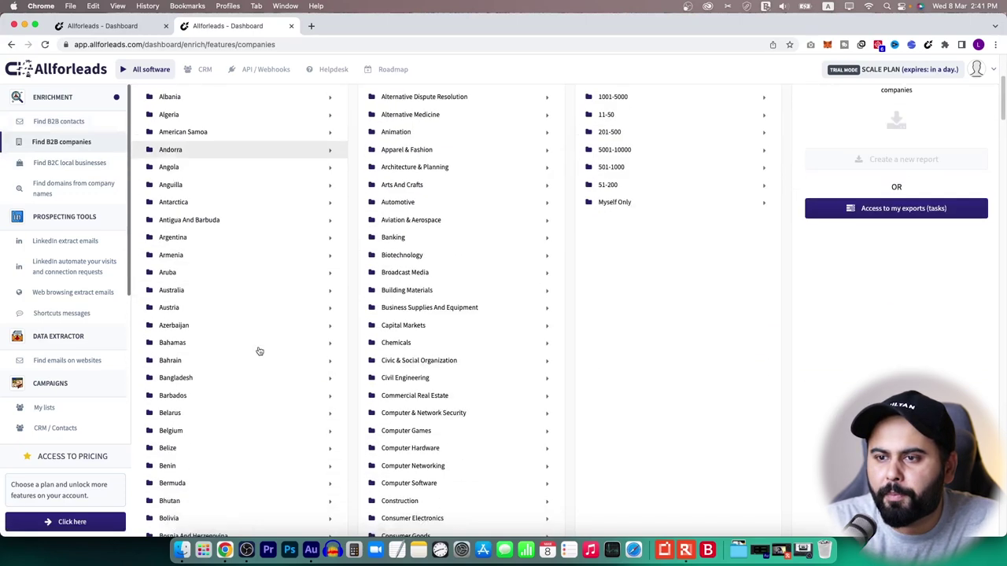
{"action": "scroll", "coordinate": [477, 265], "scroll_direction": "up", "scroll_amount": 5}
{"action": "scroll", "coordinate": [246, 393], "scroll_direction": "down", "scroll_amount": 10}
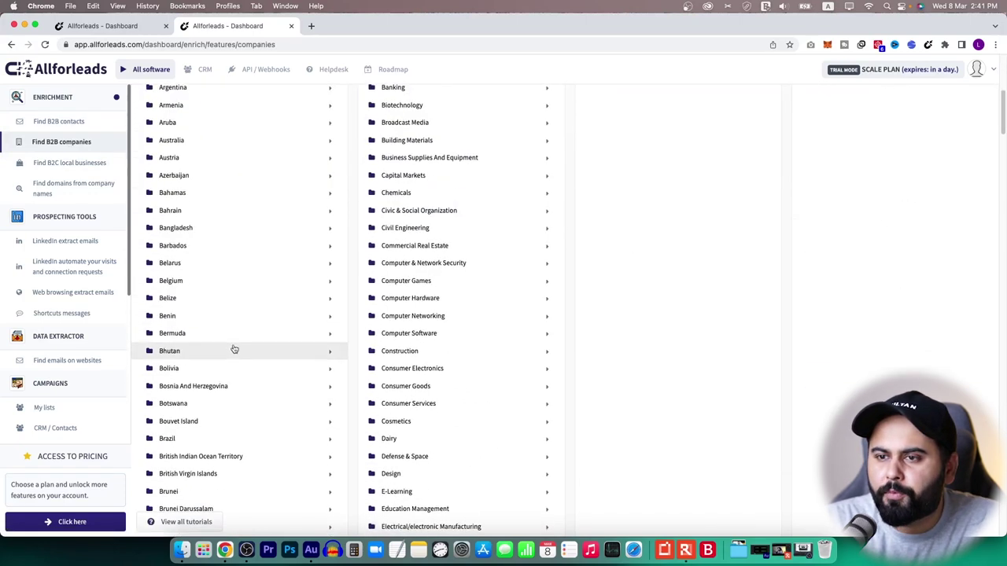
{"action": "scroll", "coordinate": [224, 343], "scroll_direction": "down", "scroll_amount": 5}
{"action": "left_click", "coordinate": [331, 258]}
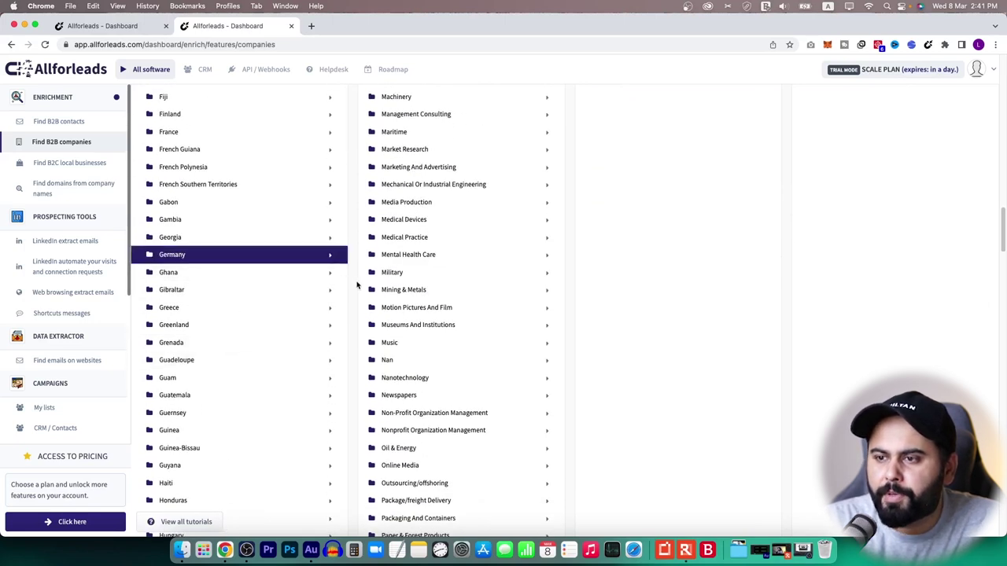
Step: Choose Graphic Design as the industry for the German companies
{"action": "scroll", "coordinate": [488, 289], "scroll_direction": "up", "scroll_amount": 6}
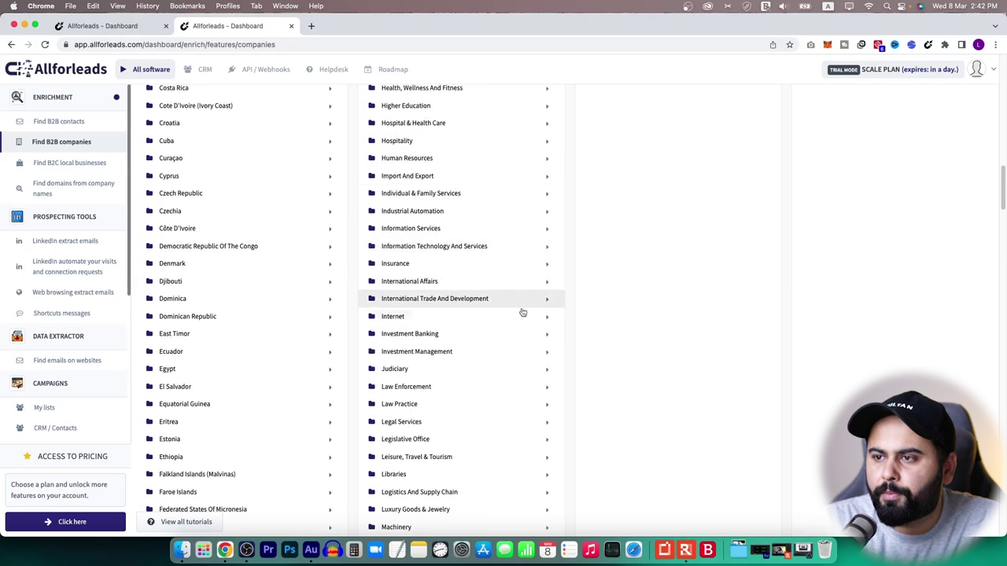
{"action": "scroll", "coordinate": [488, 303], "scroll_direction": "up", "scroll_amount": 5}
{"action": "left_click", "coordinate": [468, 290]}
{"action": "scroll", "coordinate": [488, 307], "scroll_direction": "up", "scroll_amount": 15}
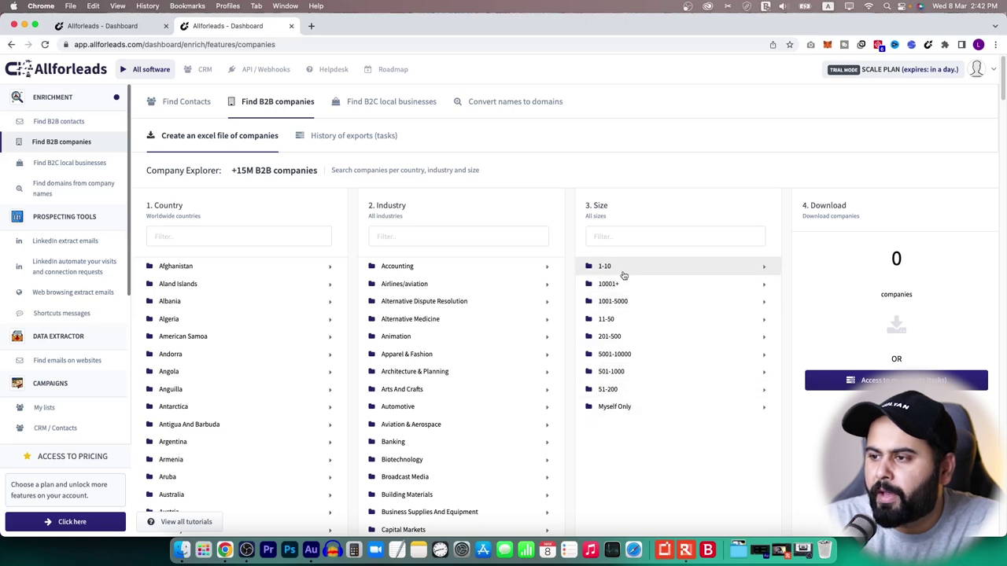
Step: Set the company size to 1-10 and create a new report of the matching companies
{"action": "left_click", "coordinate": [634, 287]}
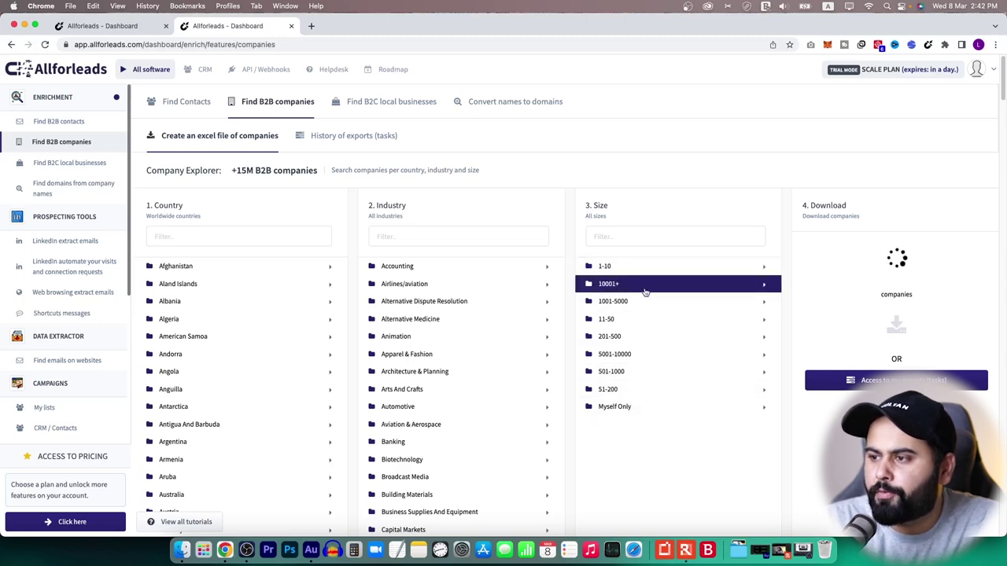
{"action": "left_click", "coordinate": [635, 268]}
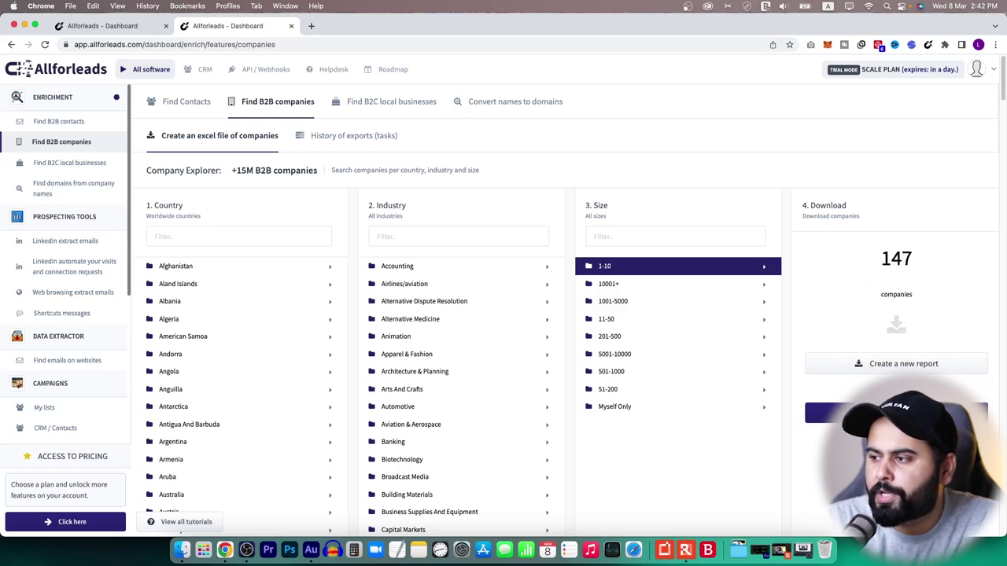
{"action": "left_click", "coordinate": [911, 370]}
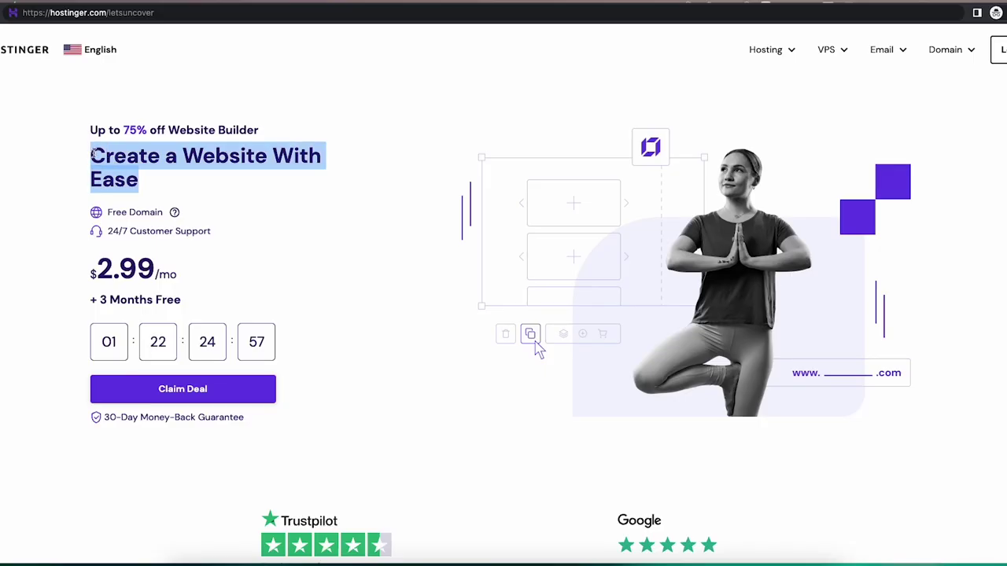
Step: On the Hostinger website builder offer, highlight the $2.99 monthly price and select the Premium Web Hosting plan
{"action": "left_click", "coordinate": [194, 182]}
{"action": "left_click_drag", "start_coordinate": [162, 269], "coordinate": [90, 271]}
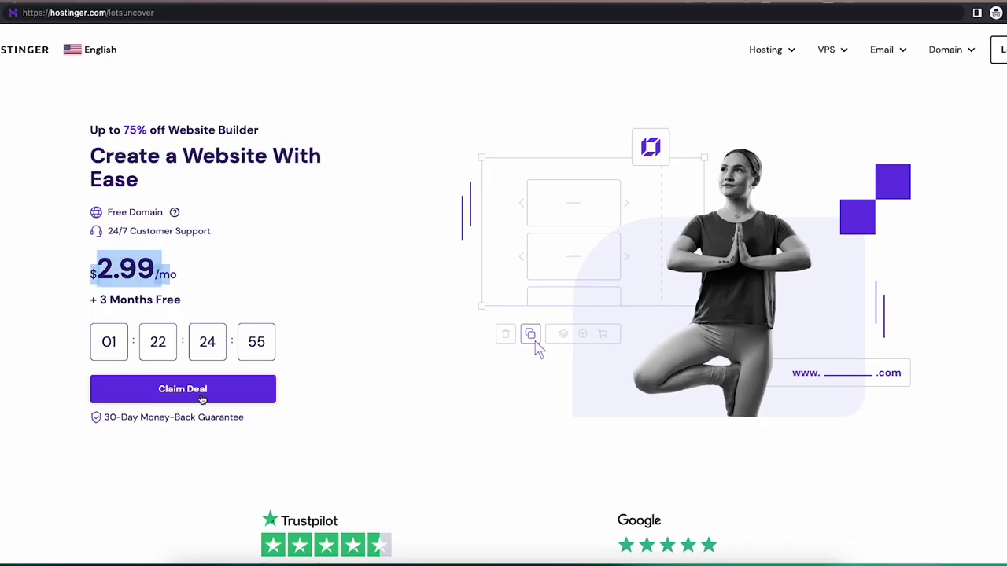
{"action": "scroll", "coordinate": [200, 409], "scroll_direction": "down", "scroll_amount": 7}
{"action": "left_click", "coordinate": [503, 349]}
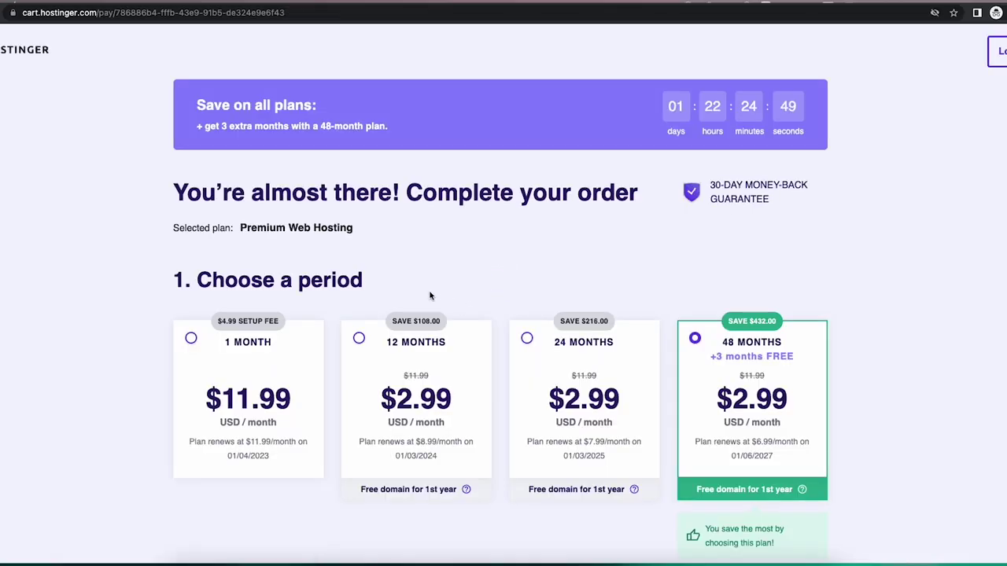
Step: Choose the 12-month billing period for the Premium Web Hosting order
{"action": "scroll", "coordinate": [550, 377], "scroll_direction": "down", "scroll_amount": 2}
{"action": "scroll", "coordinate": [589, 356], "scroll_direction": "down", "scroll_amount": 1}
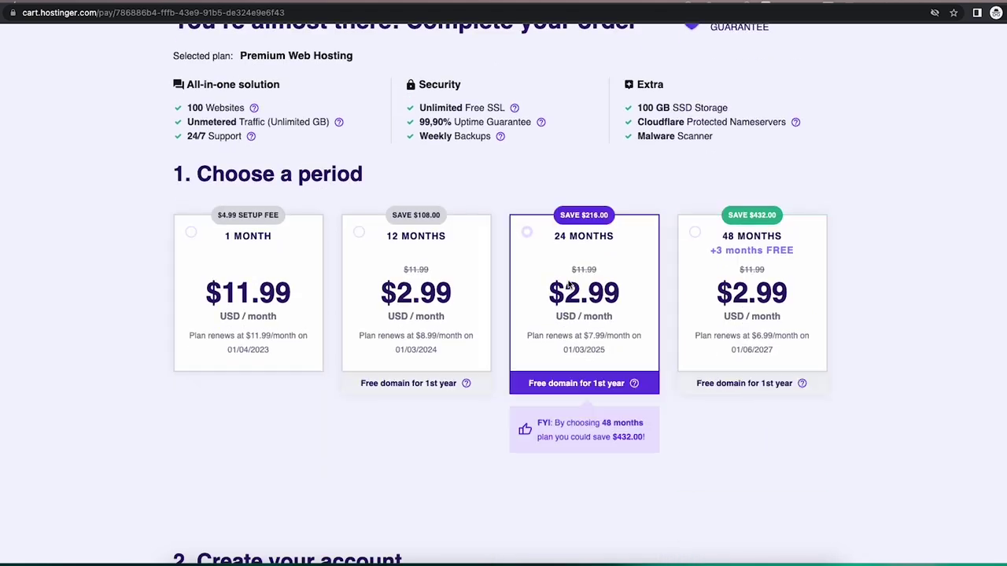
{"action": "left_click", "coordinate": [432, 285]}
Step: Apply the coupon code LETSUNCOVER to the hosting order and highlight the discounted total
{"action": "scroll", "coordinate": [461, 281], "scroll_direction": "down", "scroll_amount": 7}
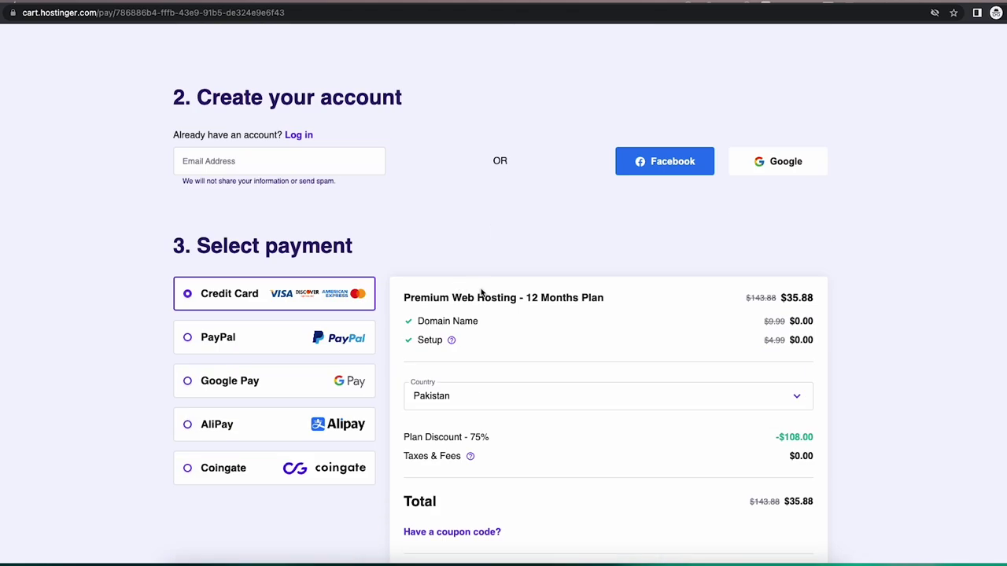
{"action": "scroll", "coordinate": [460, 402], "scroll_direction": "down", "scroll_amount": 1}
{"action": "left_click", "coordinate": [469, 415]}
{"action": "left_click", "coordinate": [492, 446]}
{"action": "type", "text": "LETSUNCOVER"}
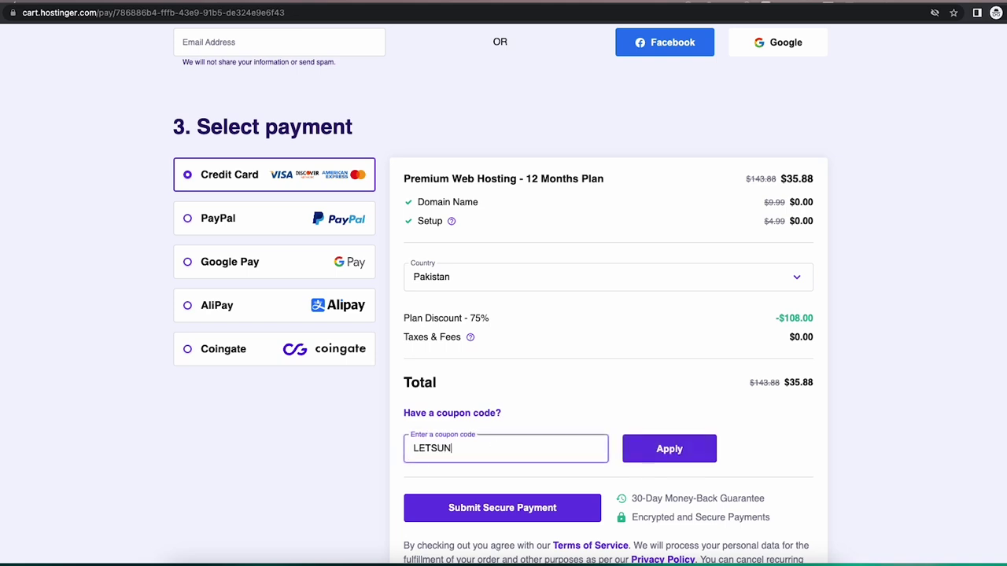
{"action": "key", "text": "Return"}
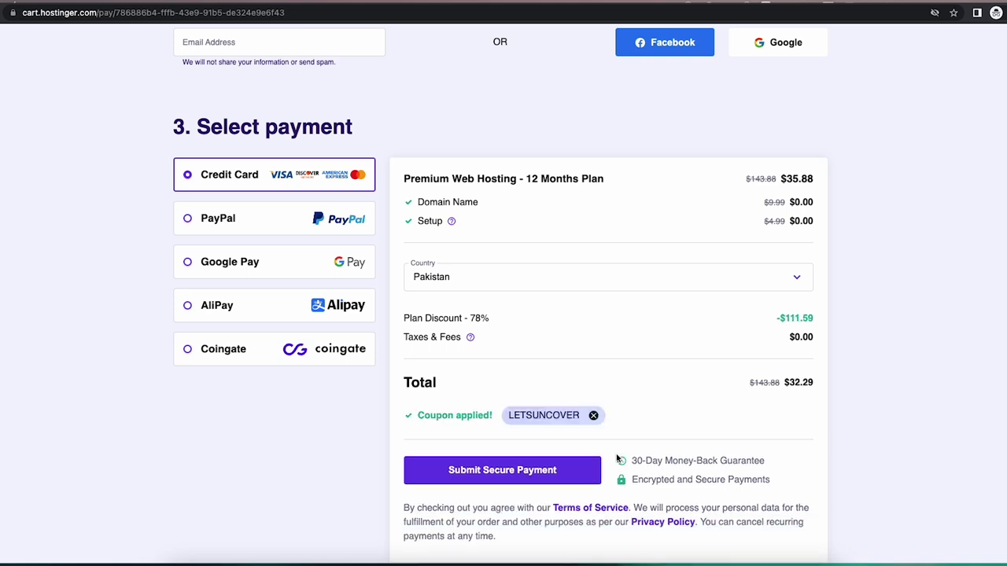
{"action": "left_click_drag", "start_coordinate": [819, 386], "coordinate": [784, 384]}
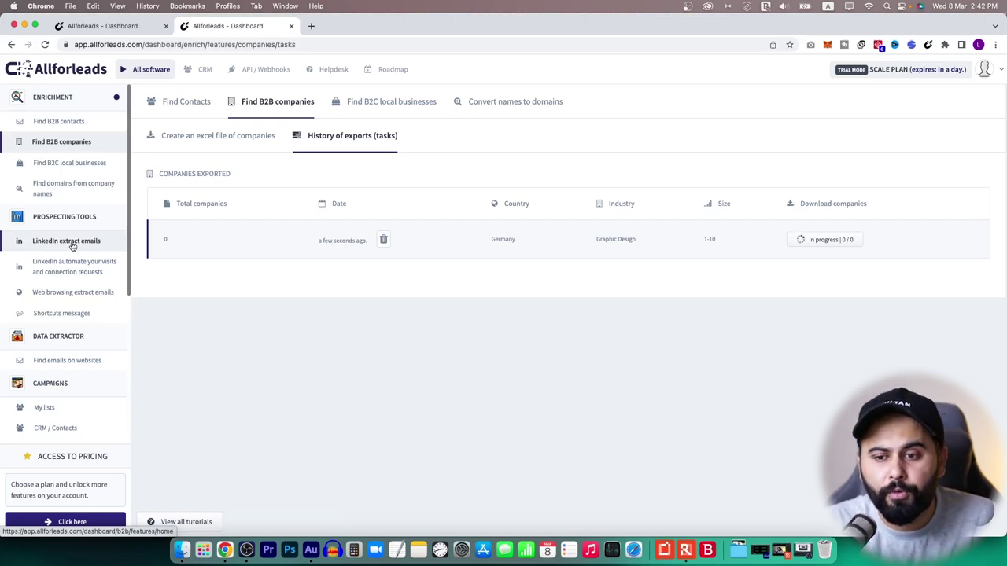
Step: In Allforleads, open the LinkedIn e-mail extraction guide and inspect the installed Allforleads extension on the browser's extensions page
{"action": "left_click", "coordinate": [71, 243]}
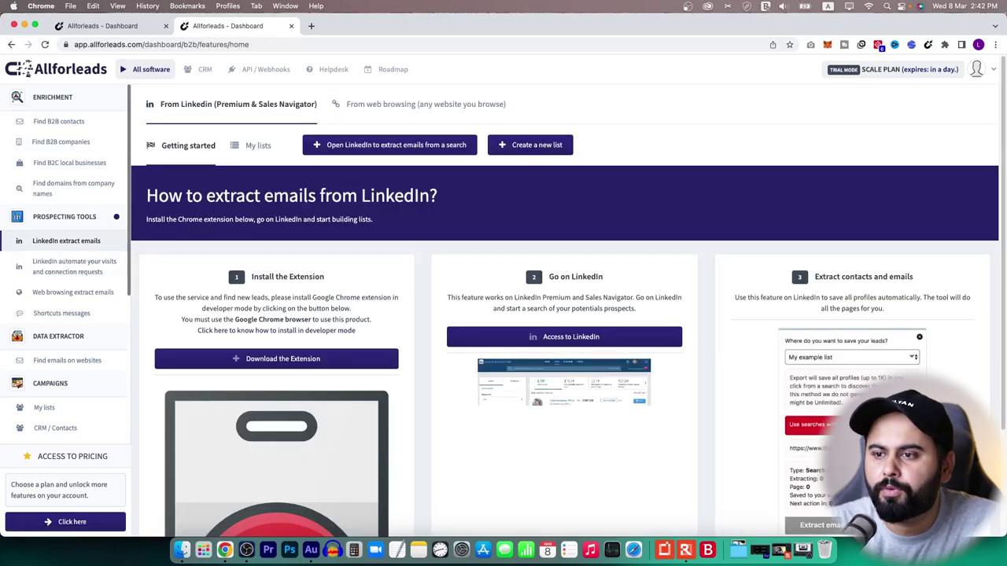
{"action": "scroll", "coordinate": [265, 274], "scroll_direction": "down", "scroll_amount": 3}
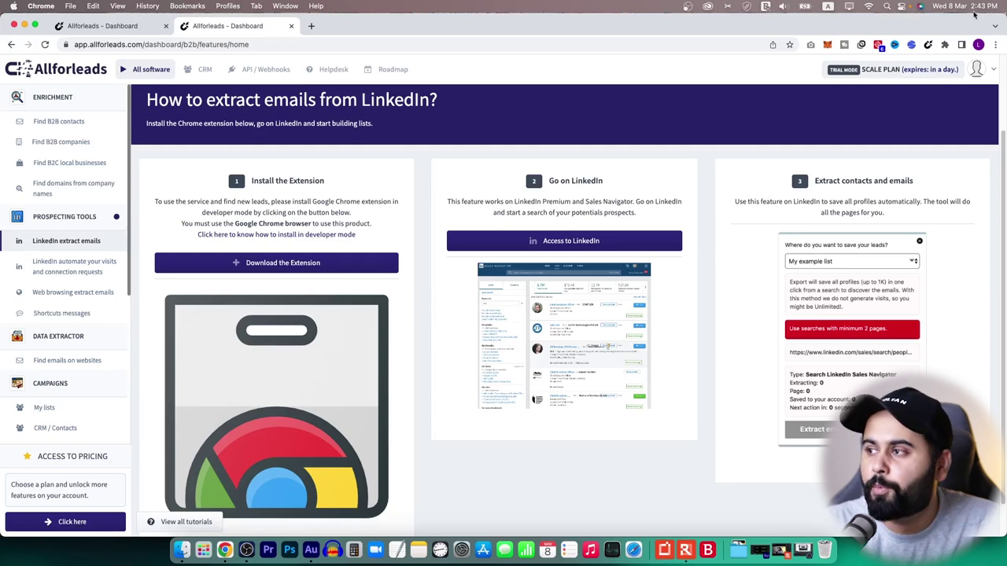
{"action": "left_click", "coordinate": [945, 44]}
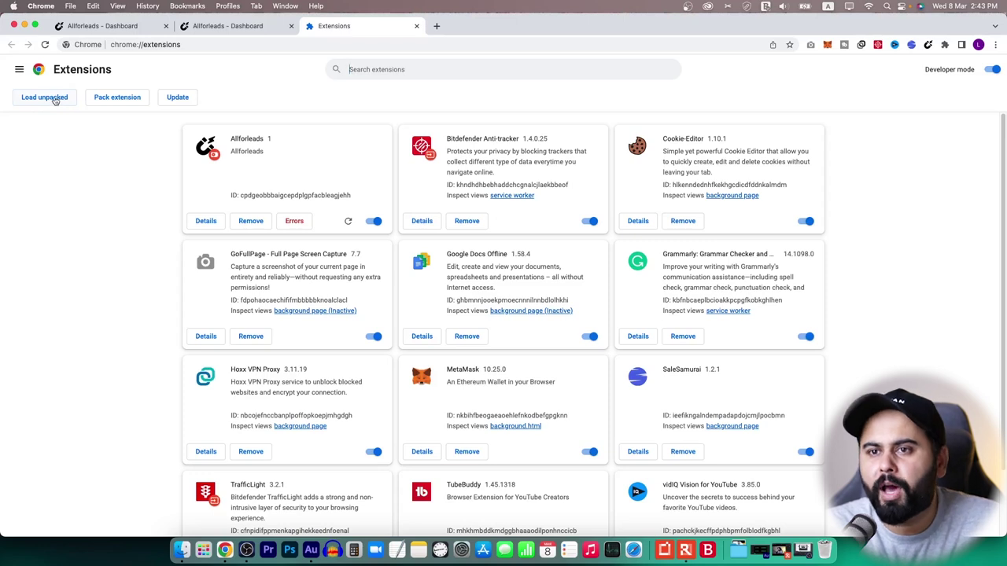
{"action": "left_click", "coordinate": [229, 29]}
{"action": "left_click", "coordinate": [365, 28]}
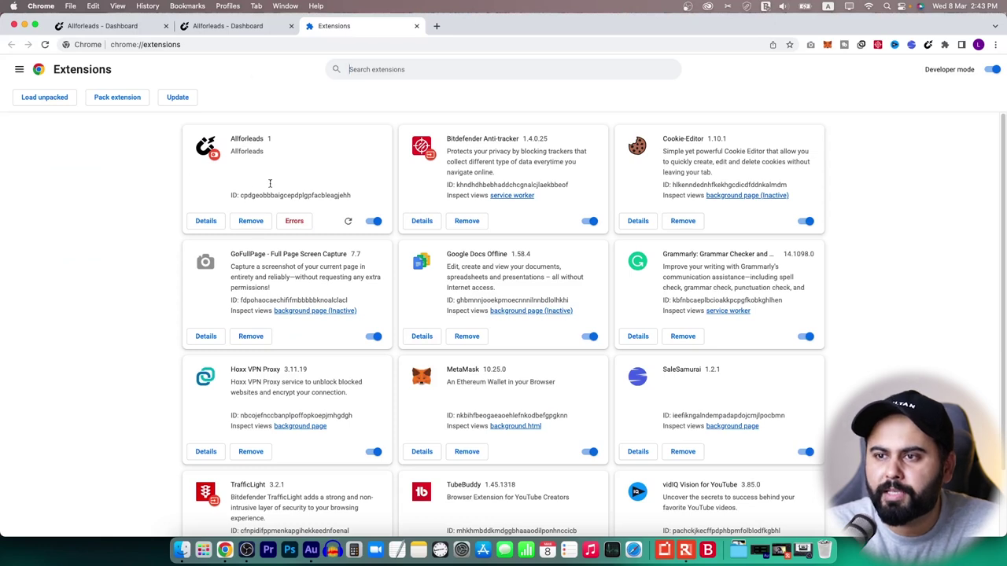
{"action": "left_click", "coordinate": [416, 26]}
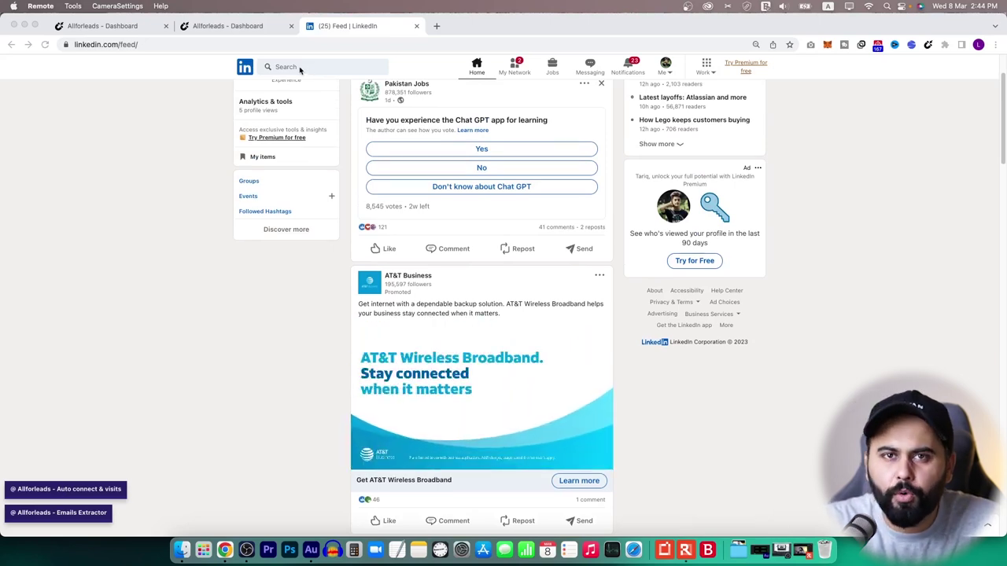
Step: Search LinkedIn for "ceo" and limit the results to people
{"action": "left_click", "coordinate": [300, 67]}
{"action": "type", "text": "ceo"}
{"action": "key", "text": "Return"}
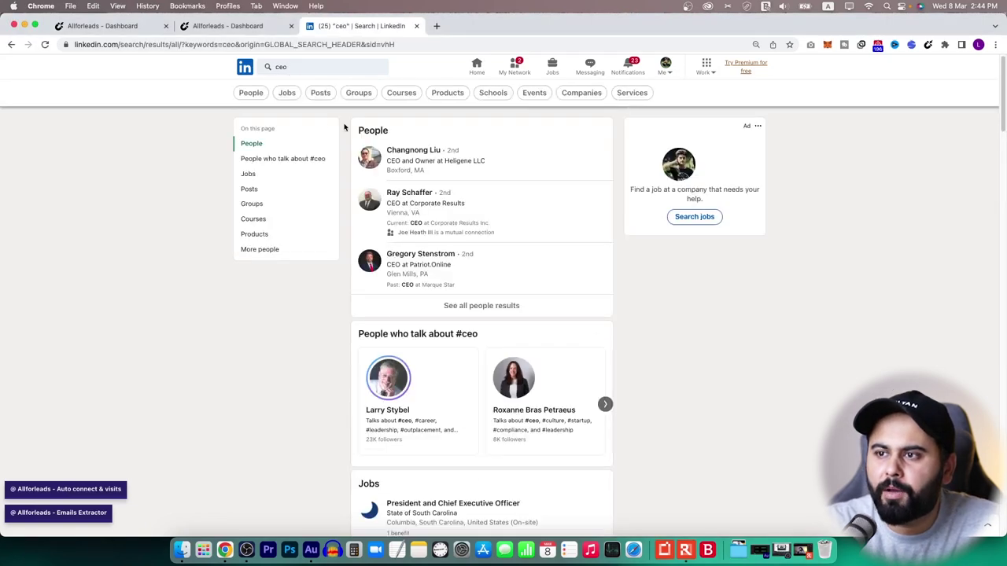
{"action": "left_click", "coordinate": [260, 94]}
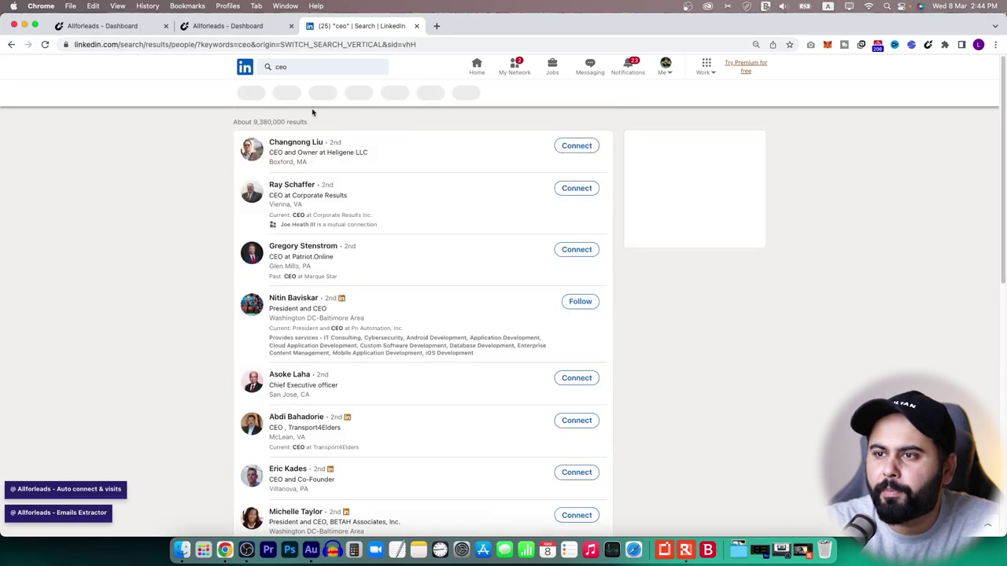
Step: Filter the CEO people results by the location United States
{"action": "left_click", "coordinate": [385, 92]}
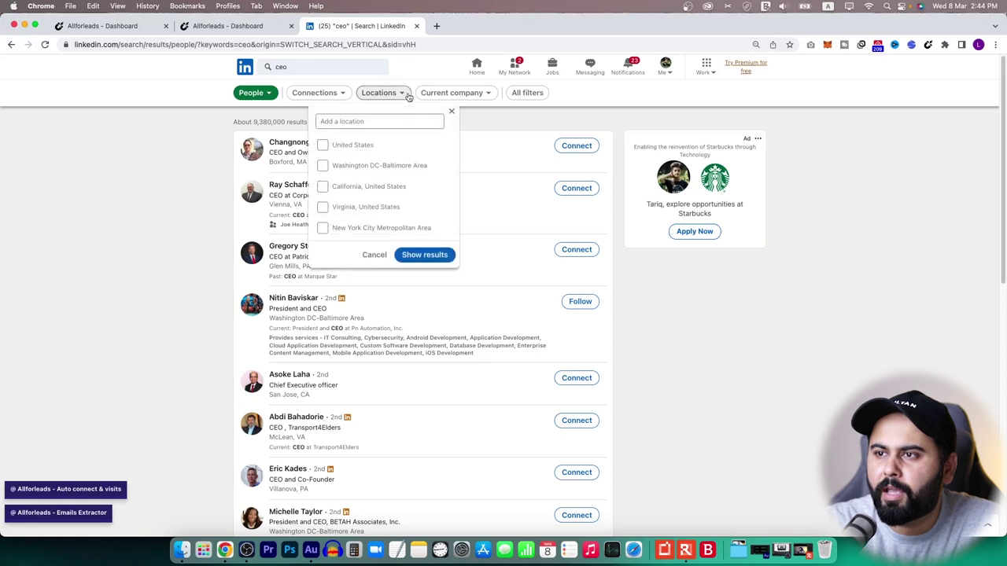
{"action": "left_click", "coordinate": [339, 148]}
{"action": "left_click", "coordinate": [439, 254]}
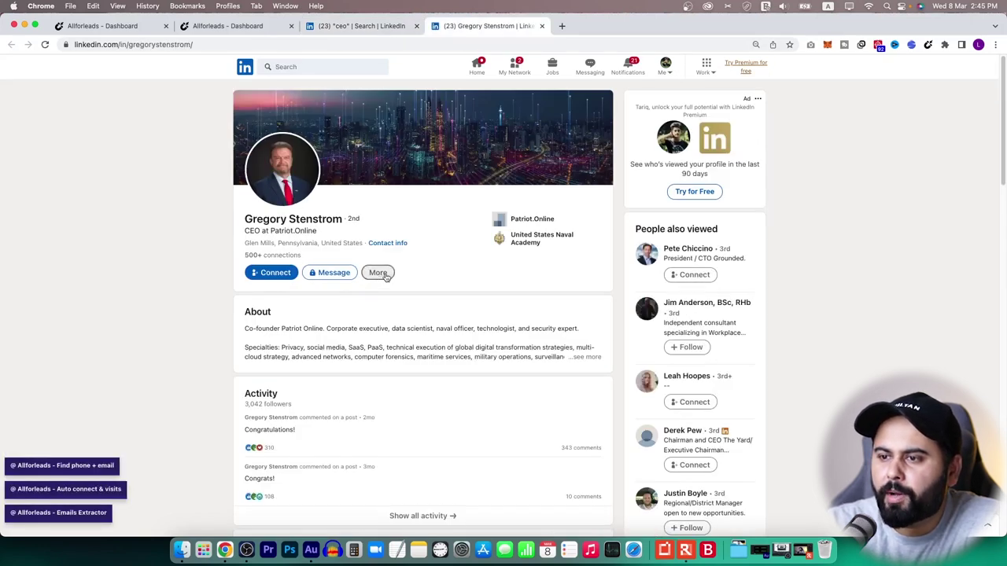
Step: View the contact info on the profile of the Patriot.Online CEO
{"action": "left_click", "coordinate": [390, 244]}
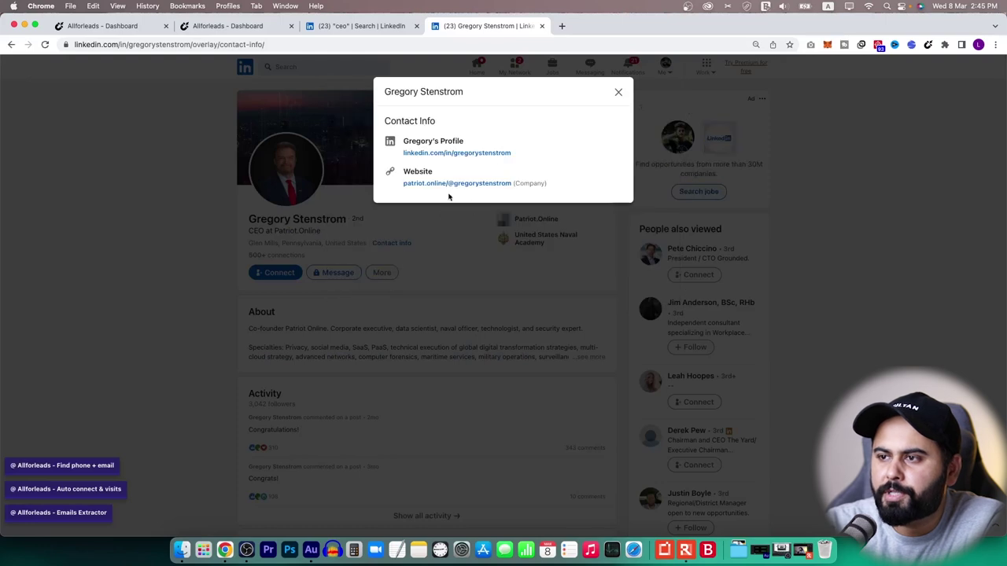